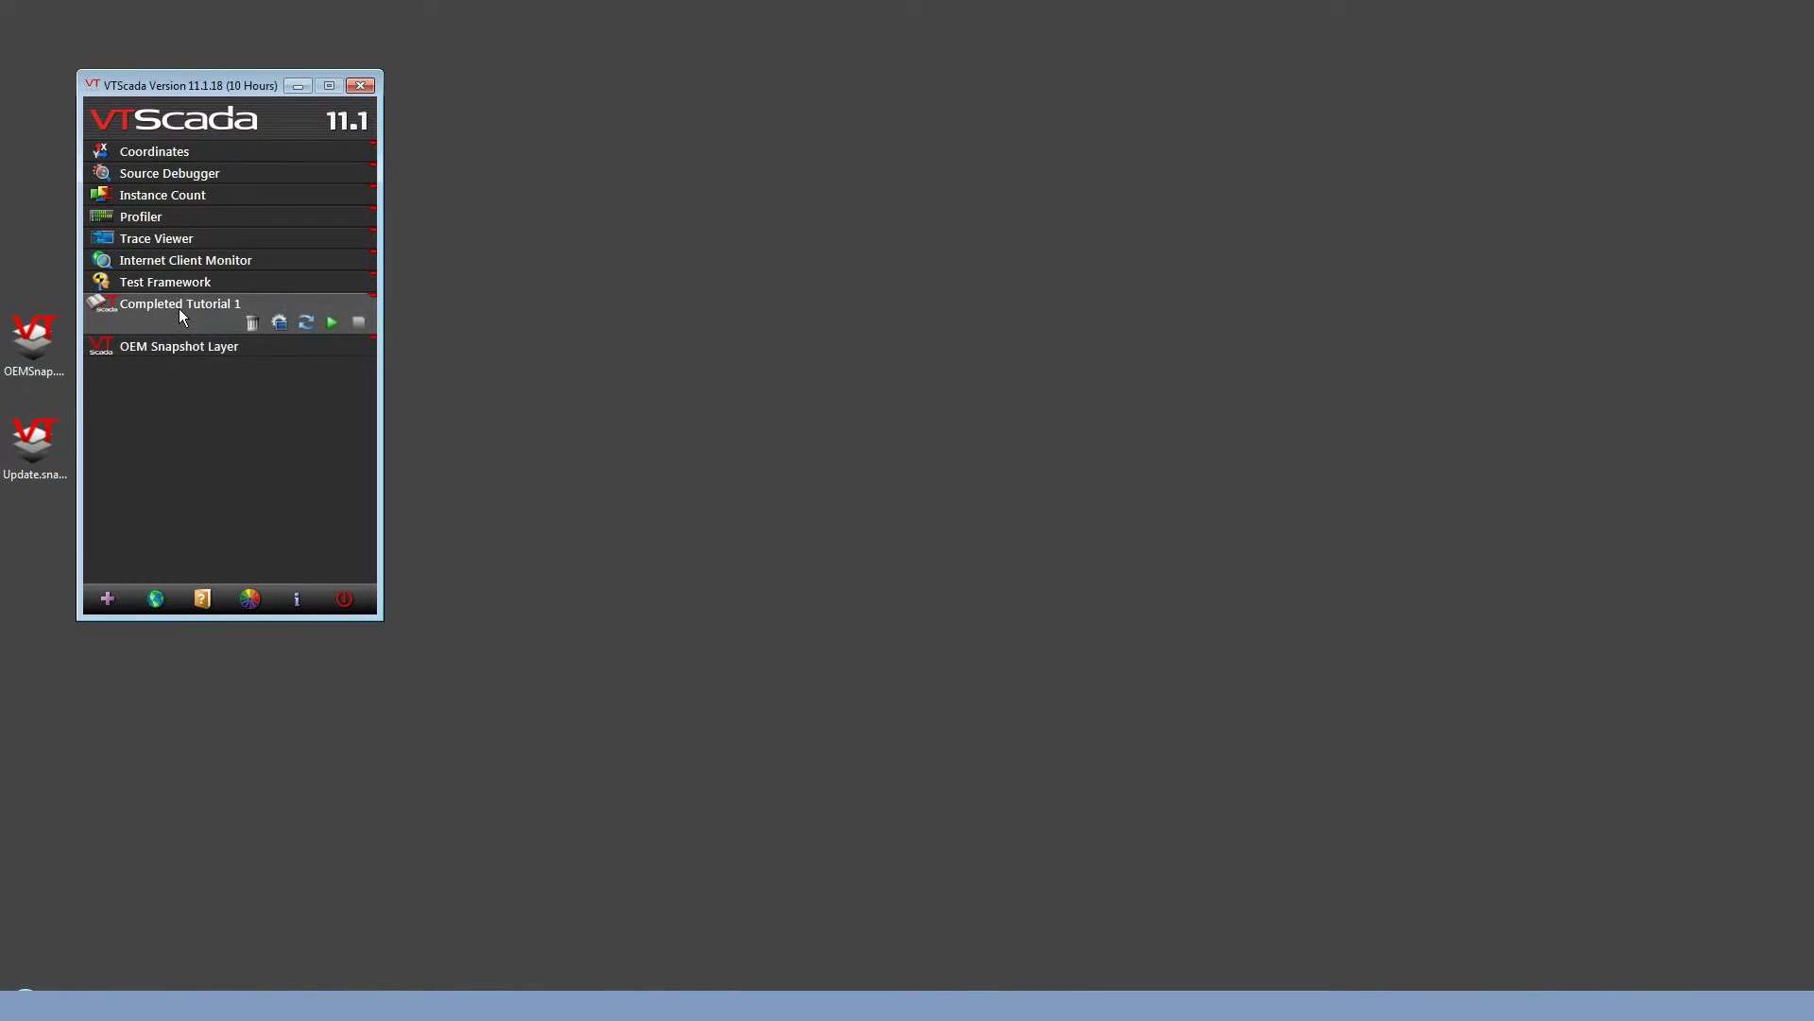
# Step: In Completed Tutorial 1's Create ChangeSet File settings, choose a snapshot (filename.snapshot) without source files
pyautogui.click(278, 326)
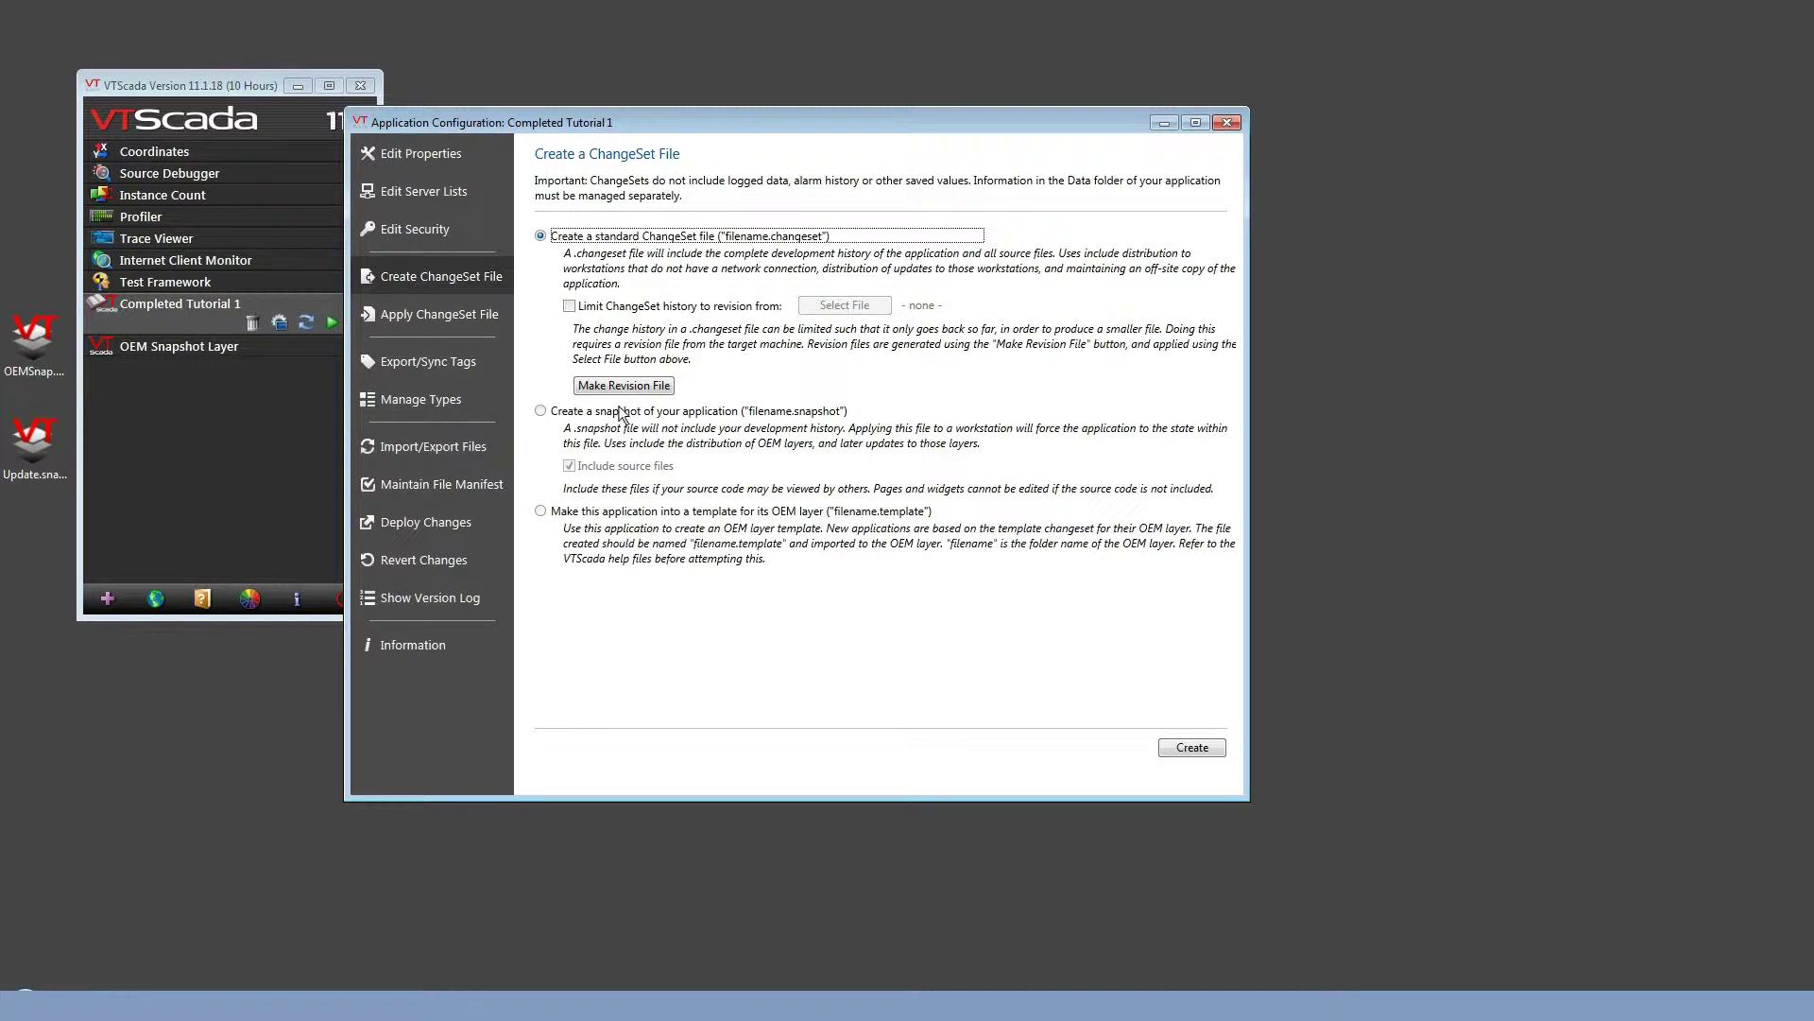
pyautogui.click(490, 281)
pyautogui.click(597, 416)
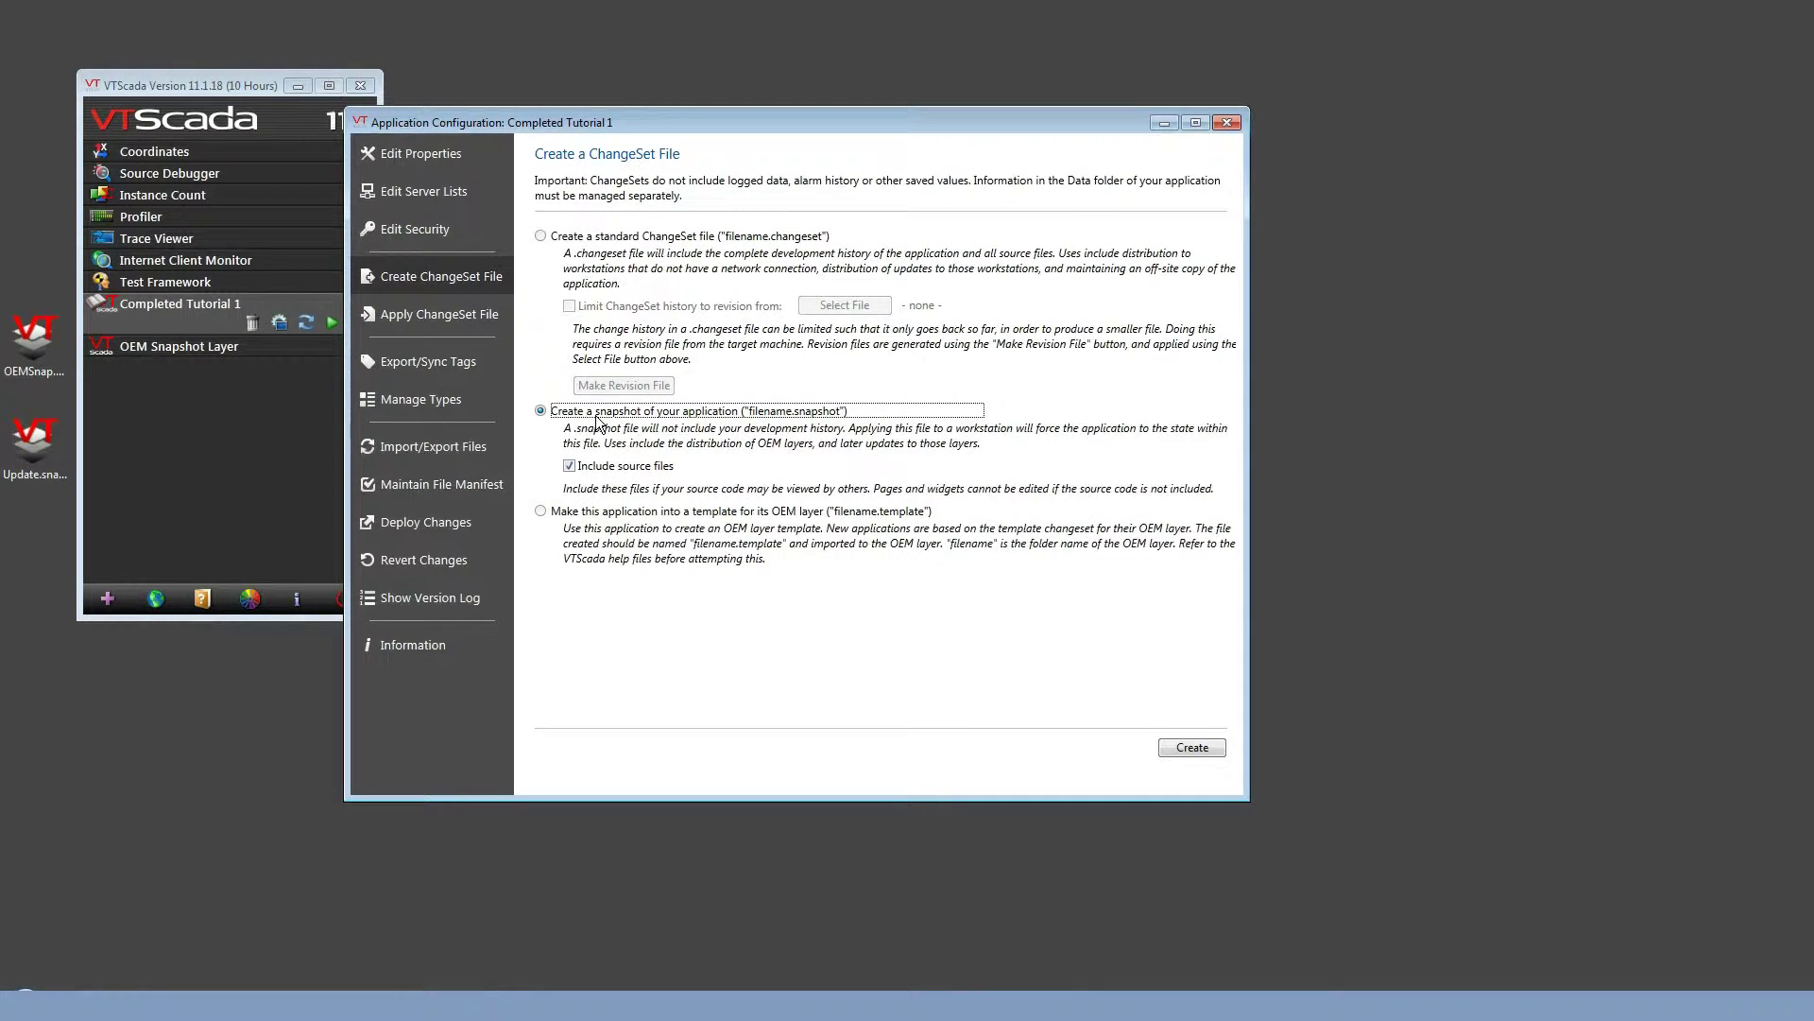
pyautogui.click(570, 466)
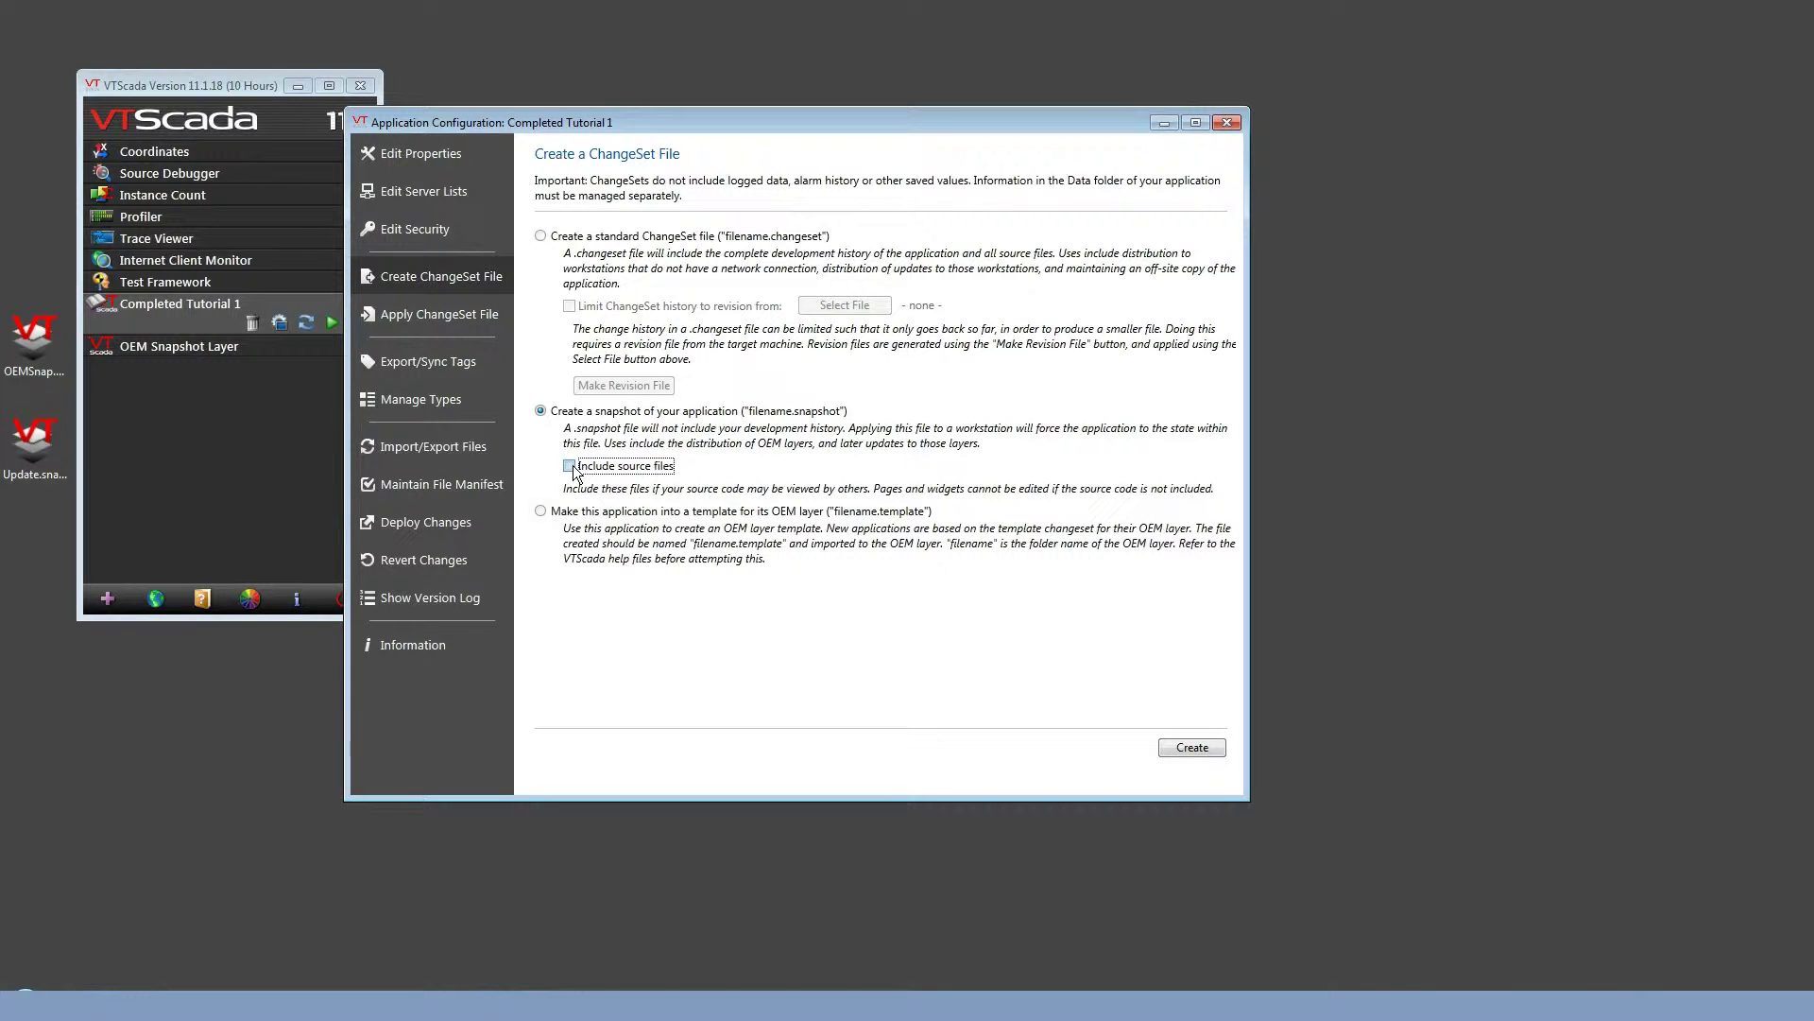
# Step: Generate the source-less .snapshot file for Completed Tutorial 1 and let processing finish
pyautogui.press('Return')
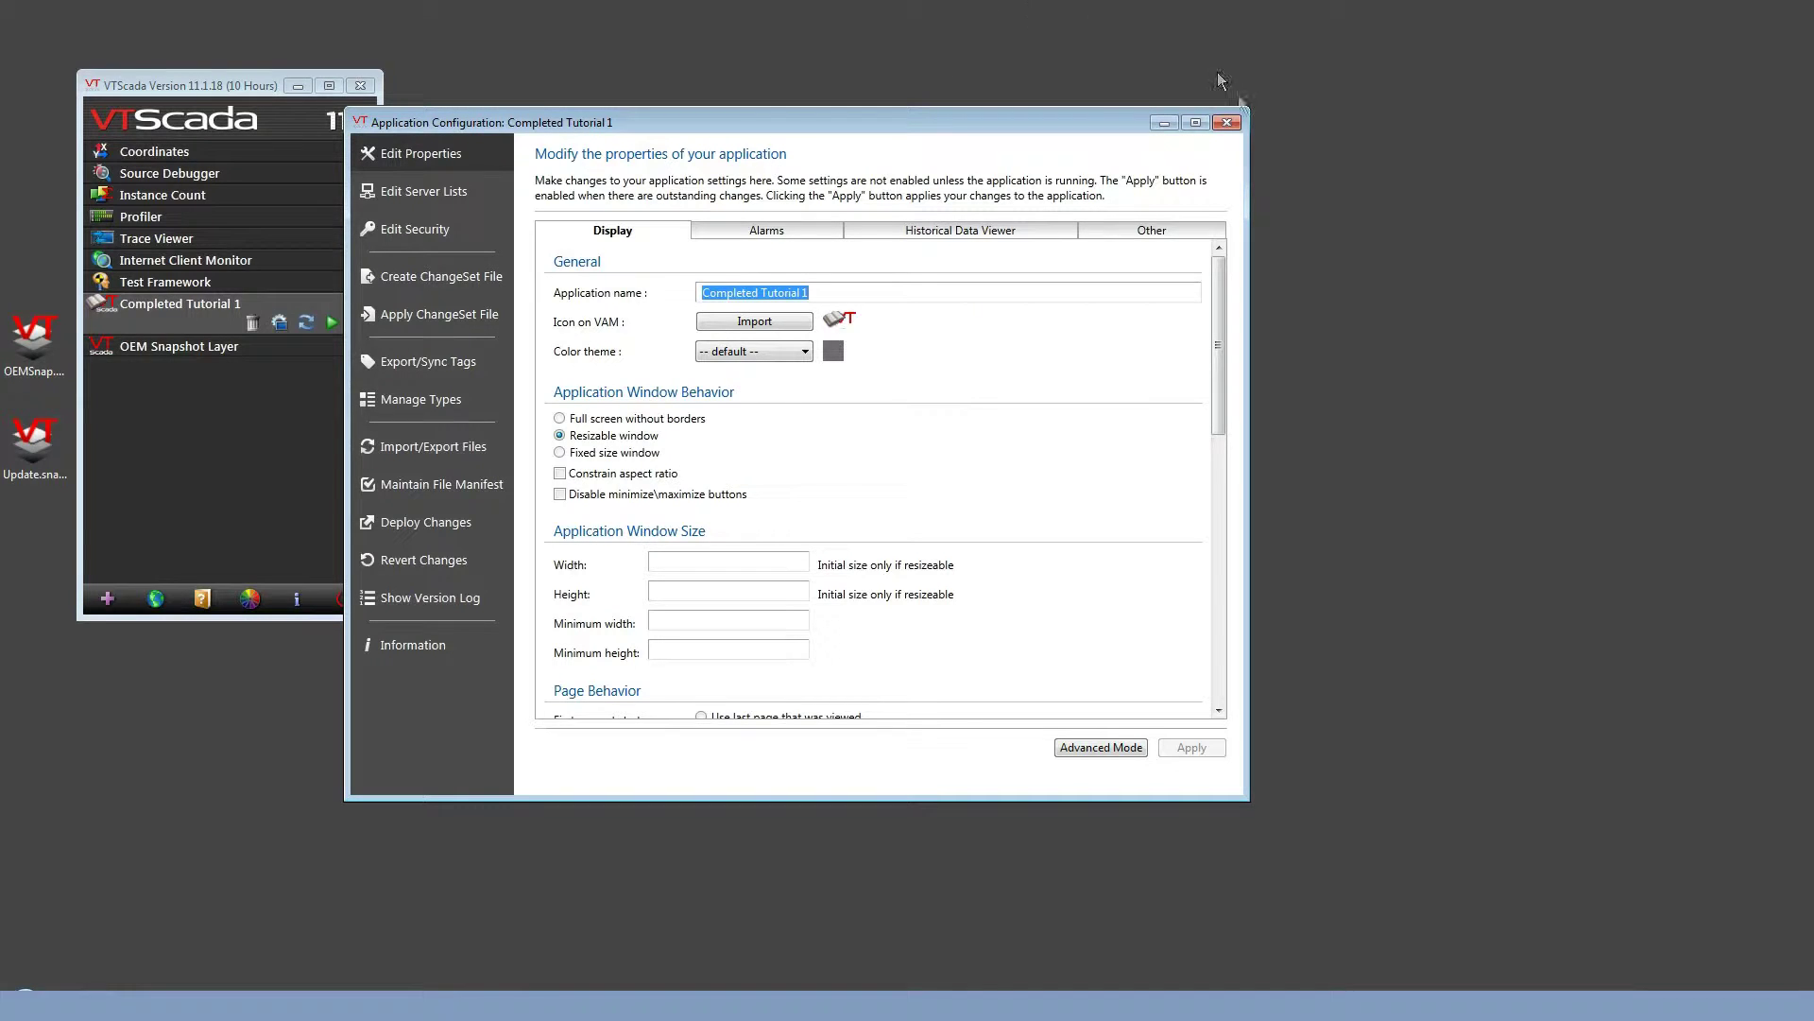
# Step: Close Application Configuration, then select the OEMSnap desktop file and the OEM Snapshot Layer application
pyautogui.click(1227, 122)
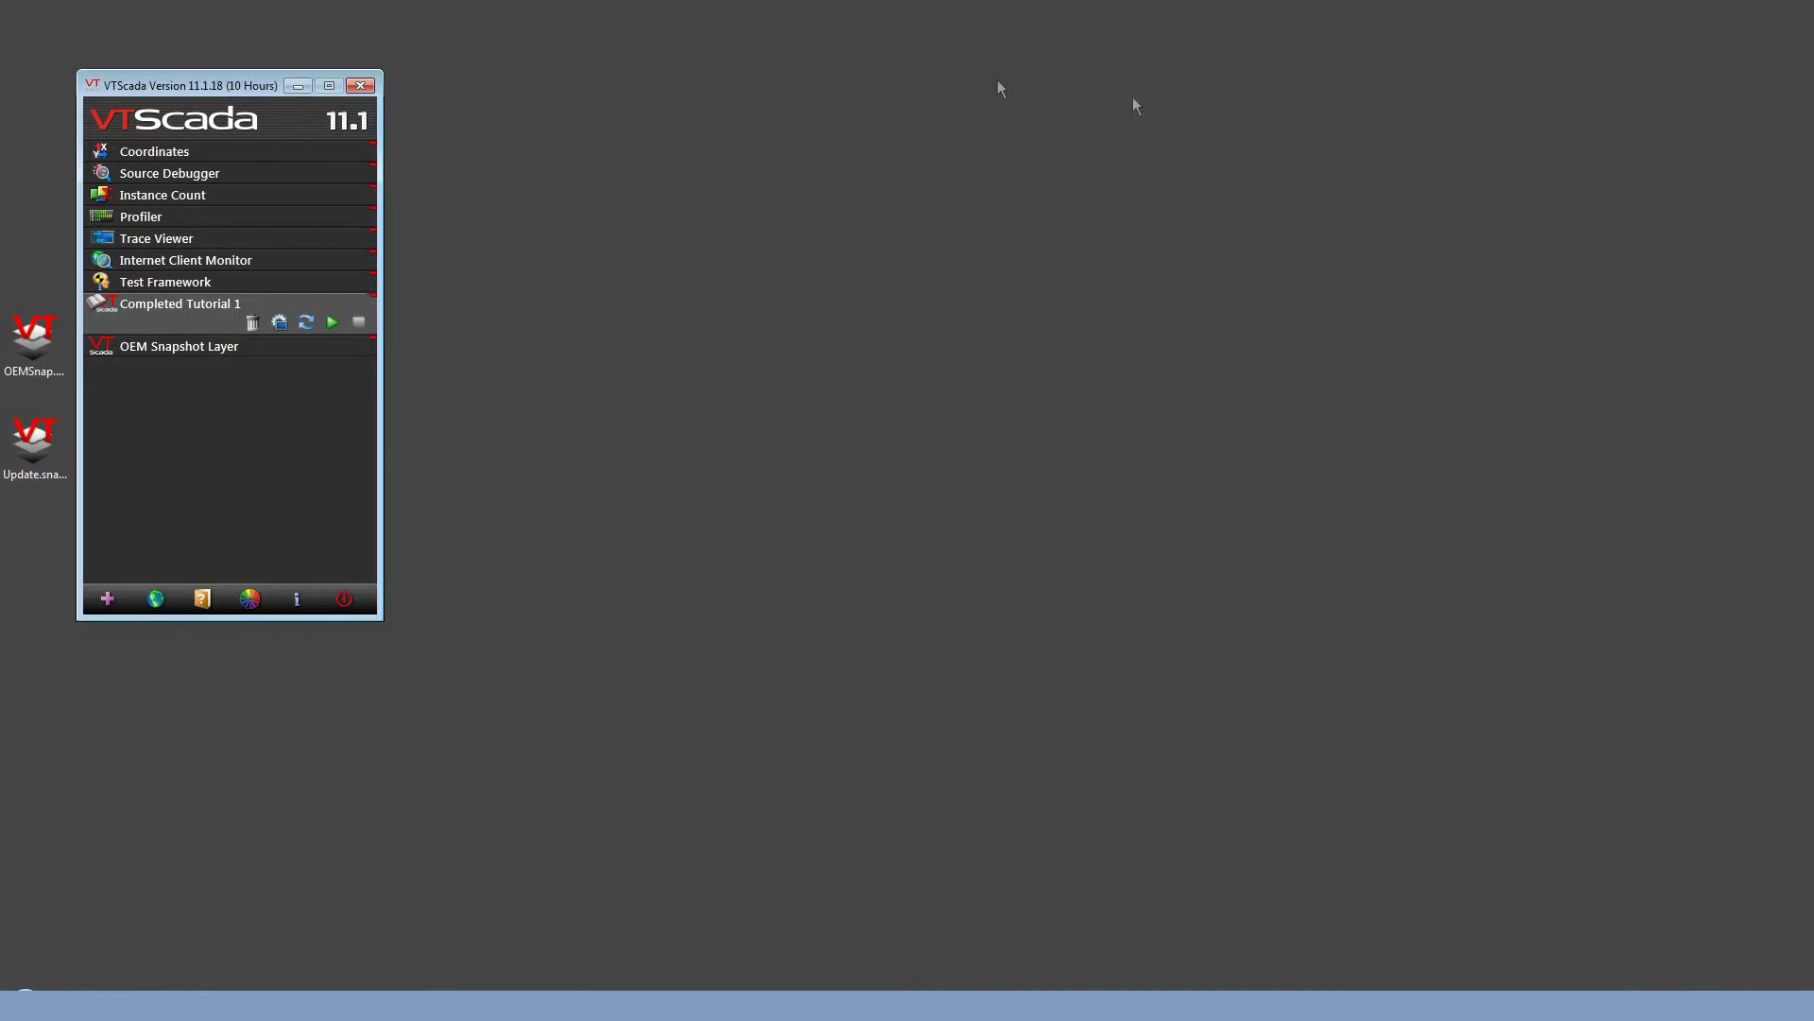
pyautogui.click(55, 326)
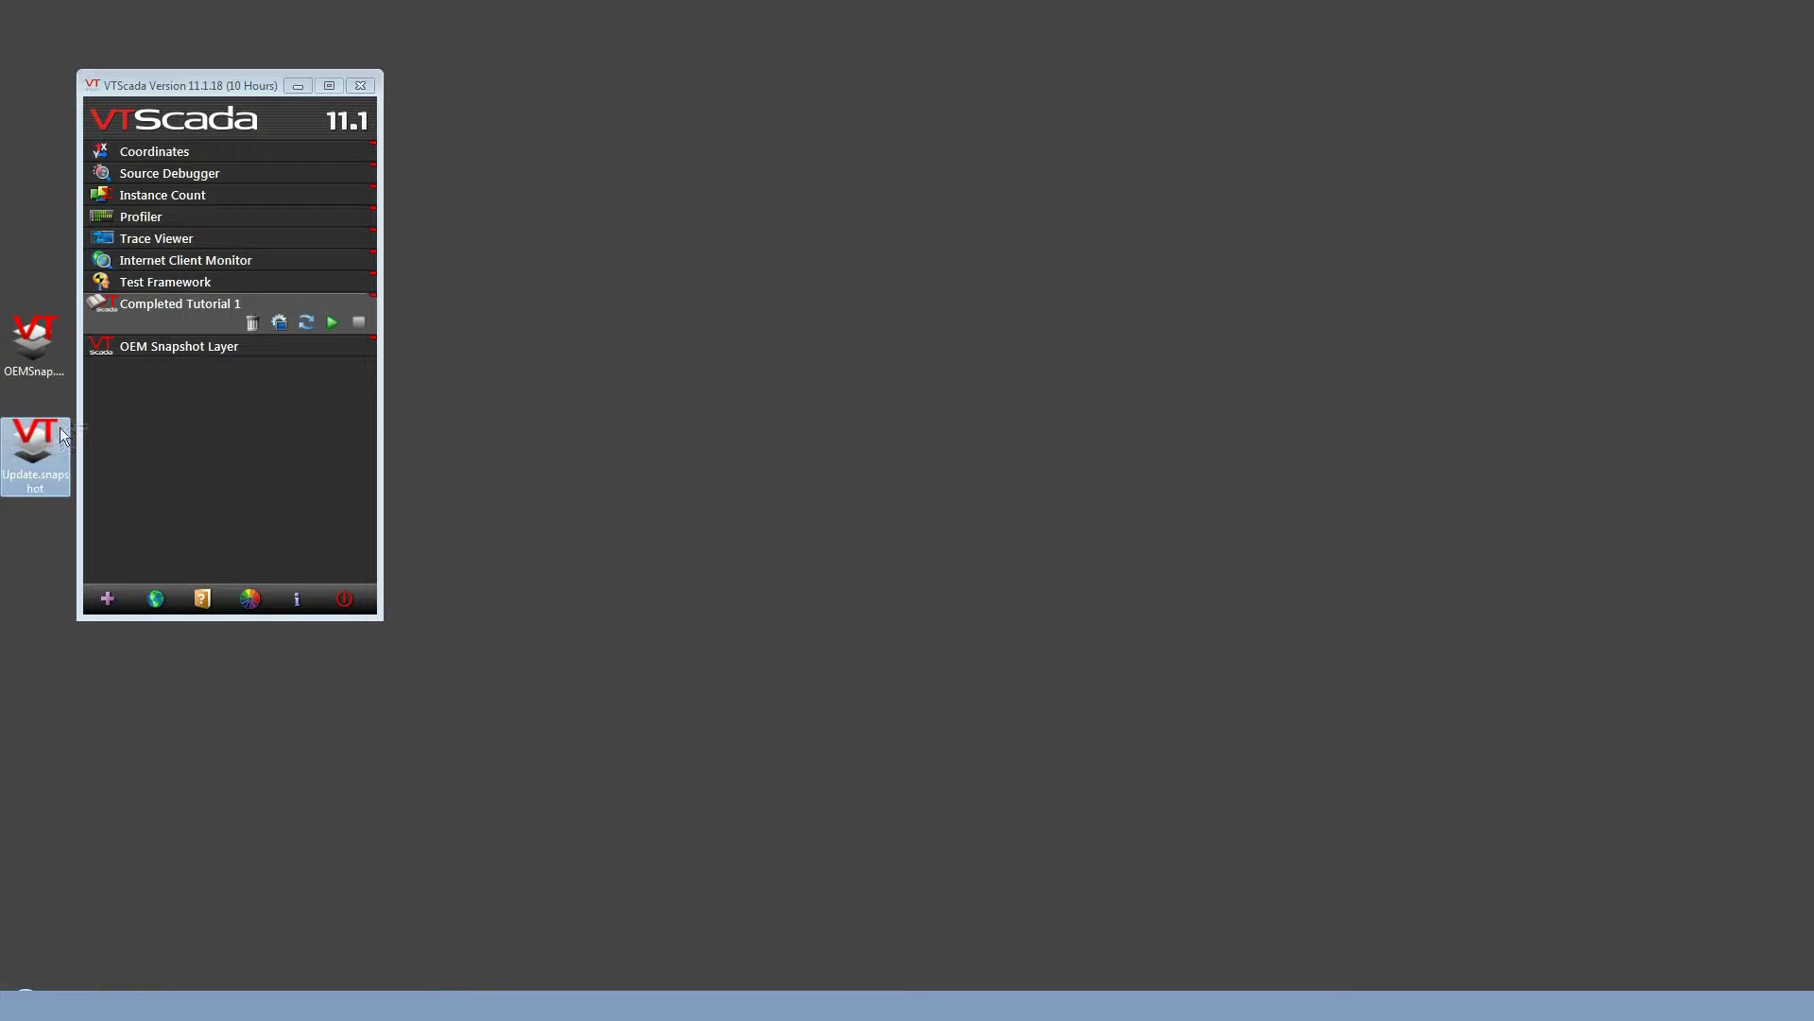
pyautogui.click(212, 346)
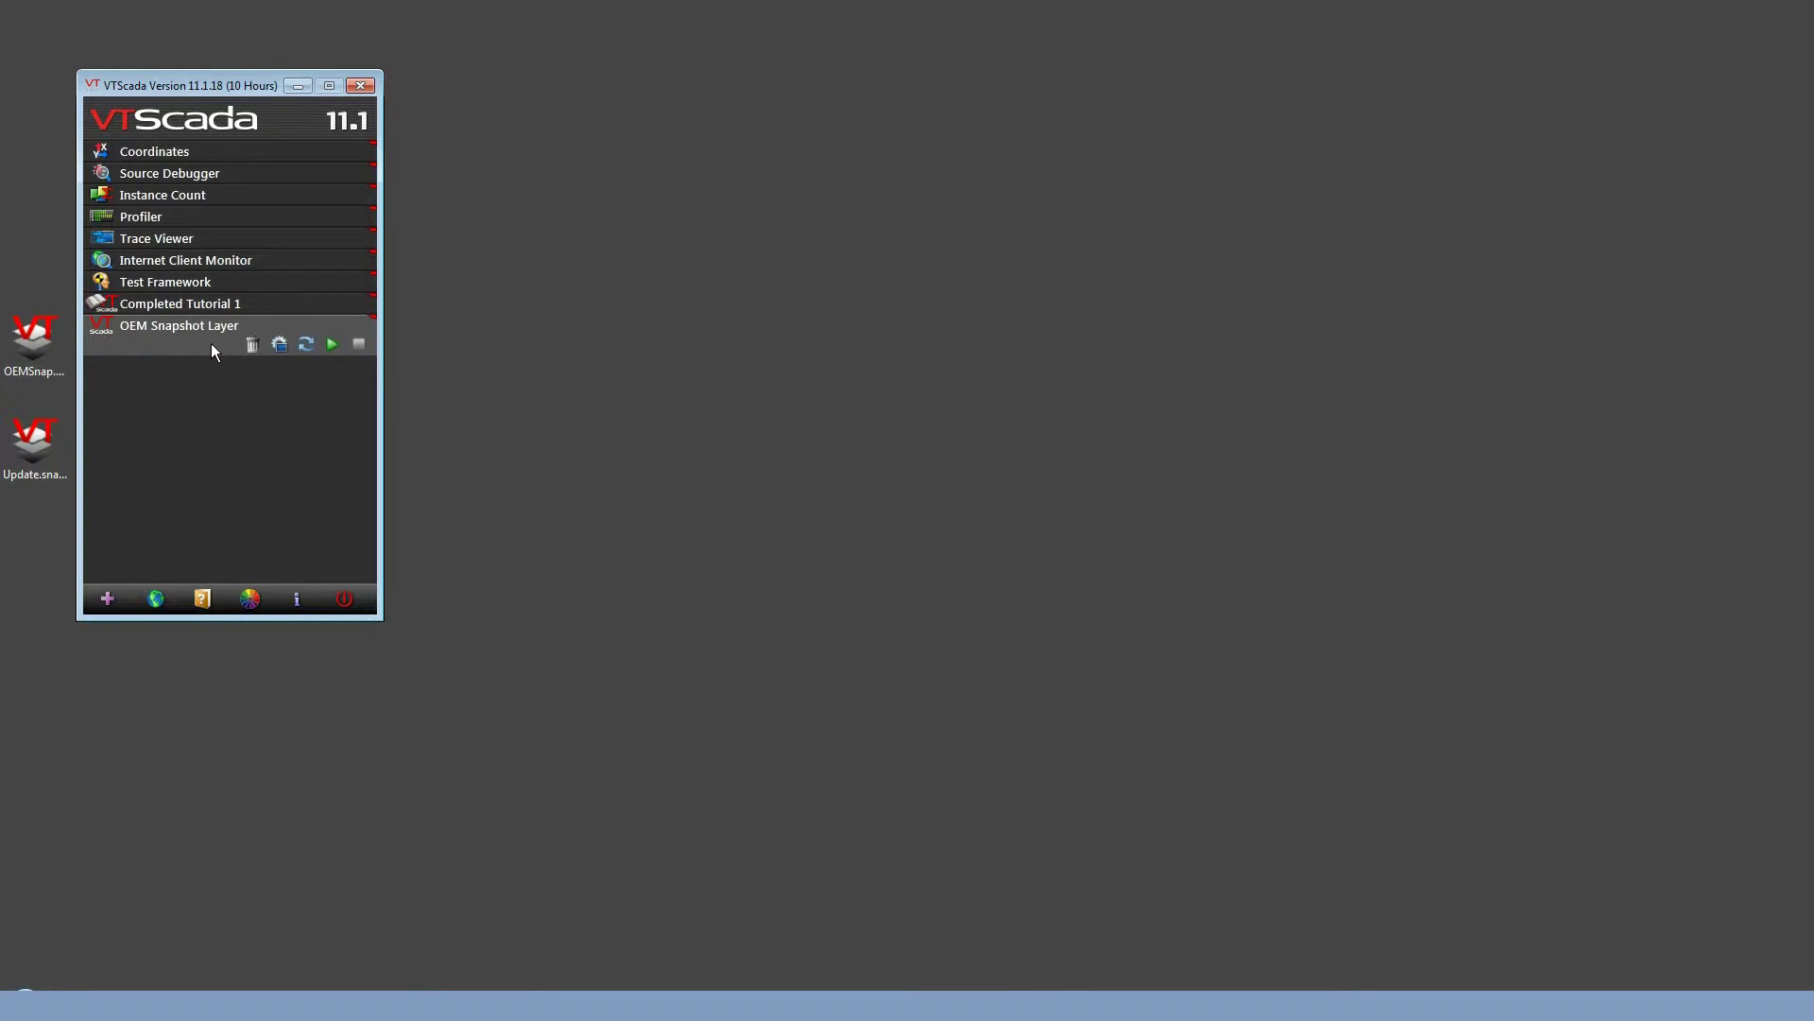
# Step: Add a new application named 'Work Application' of type OEM Snapshot Layer via the Advanced wizard
pyautogui.click(107, 598)
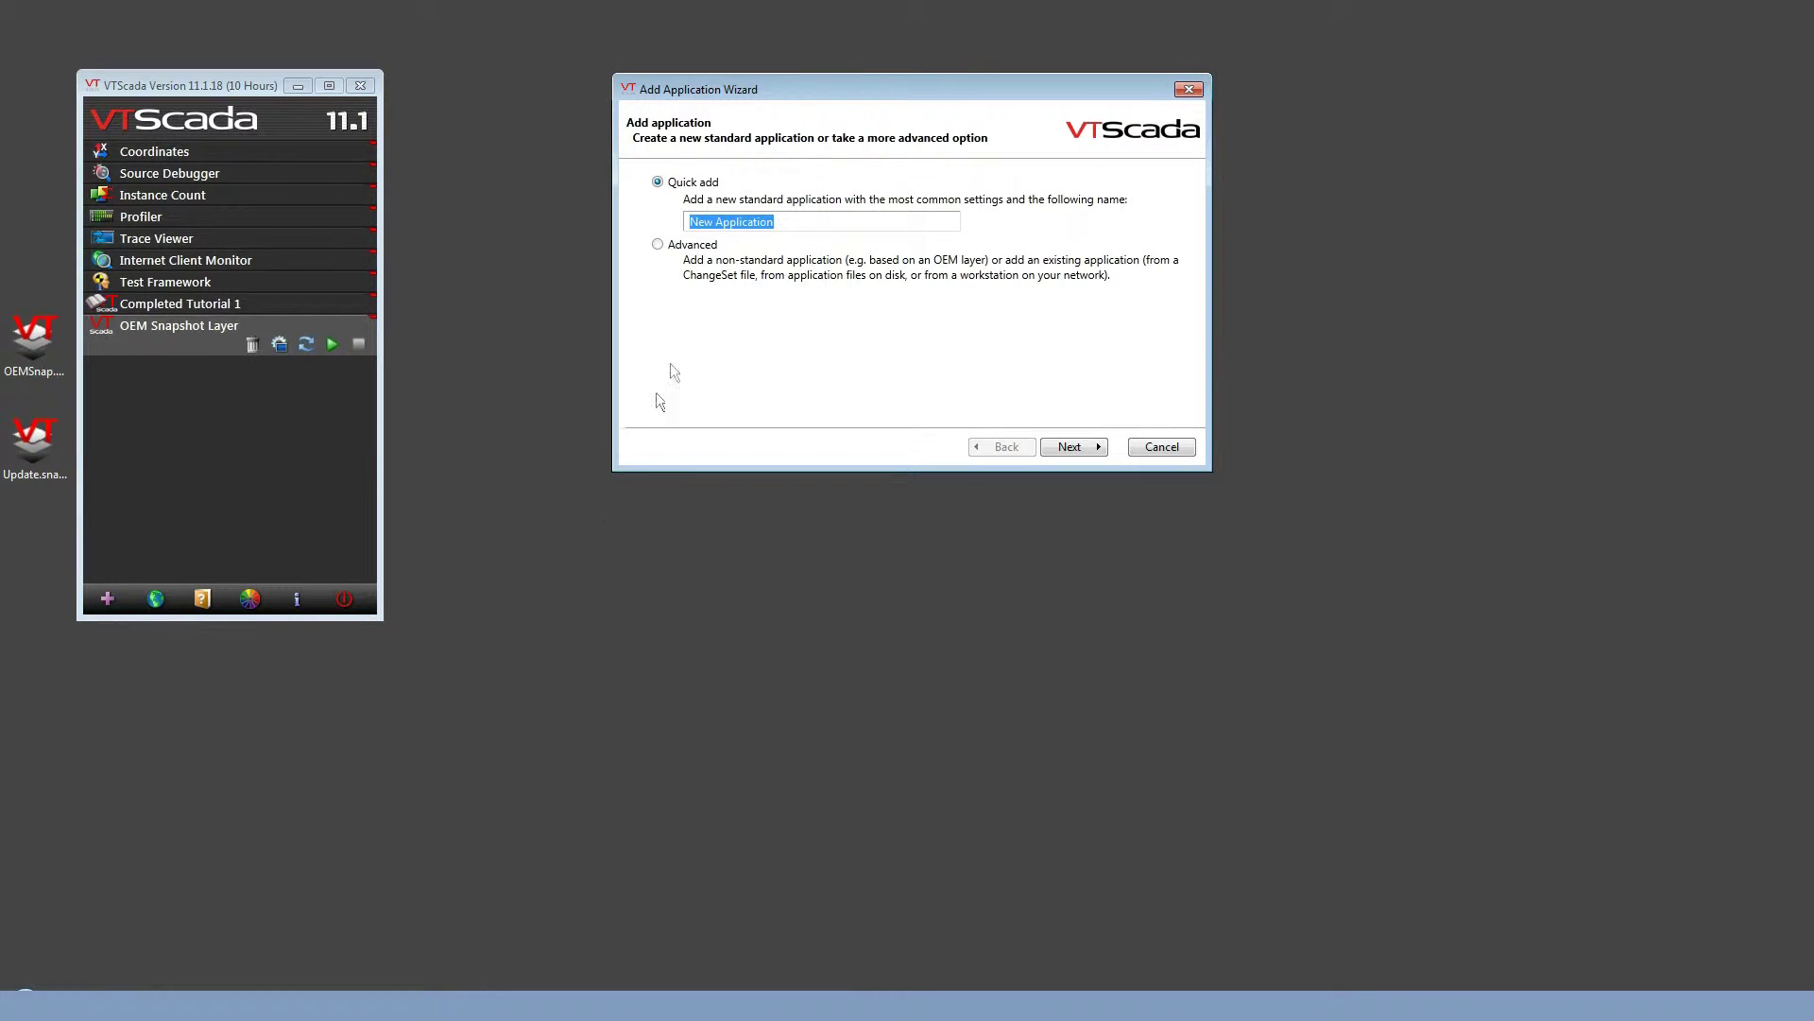
pyautogui.click(685, 249)
pyautogui.click(1073, 446)
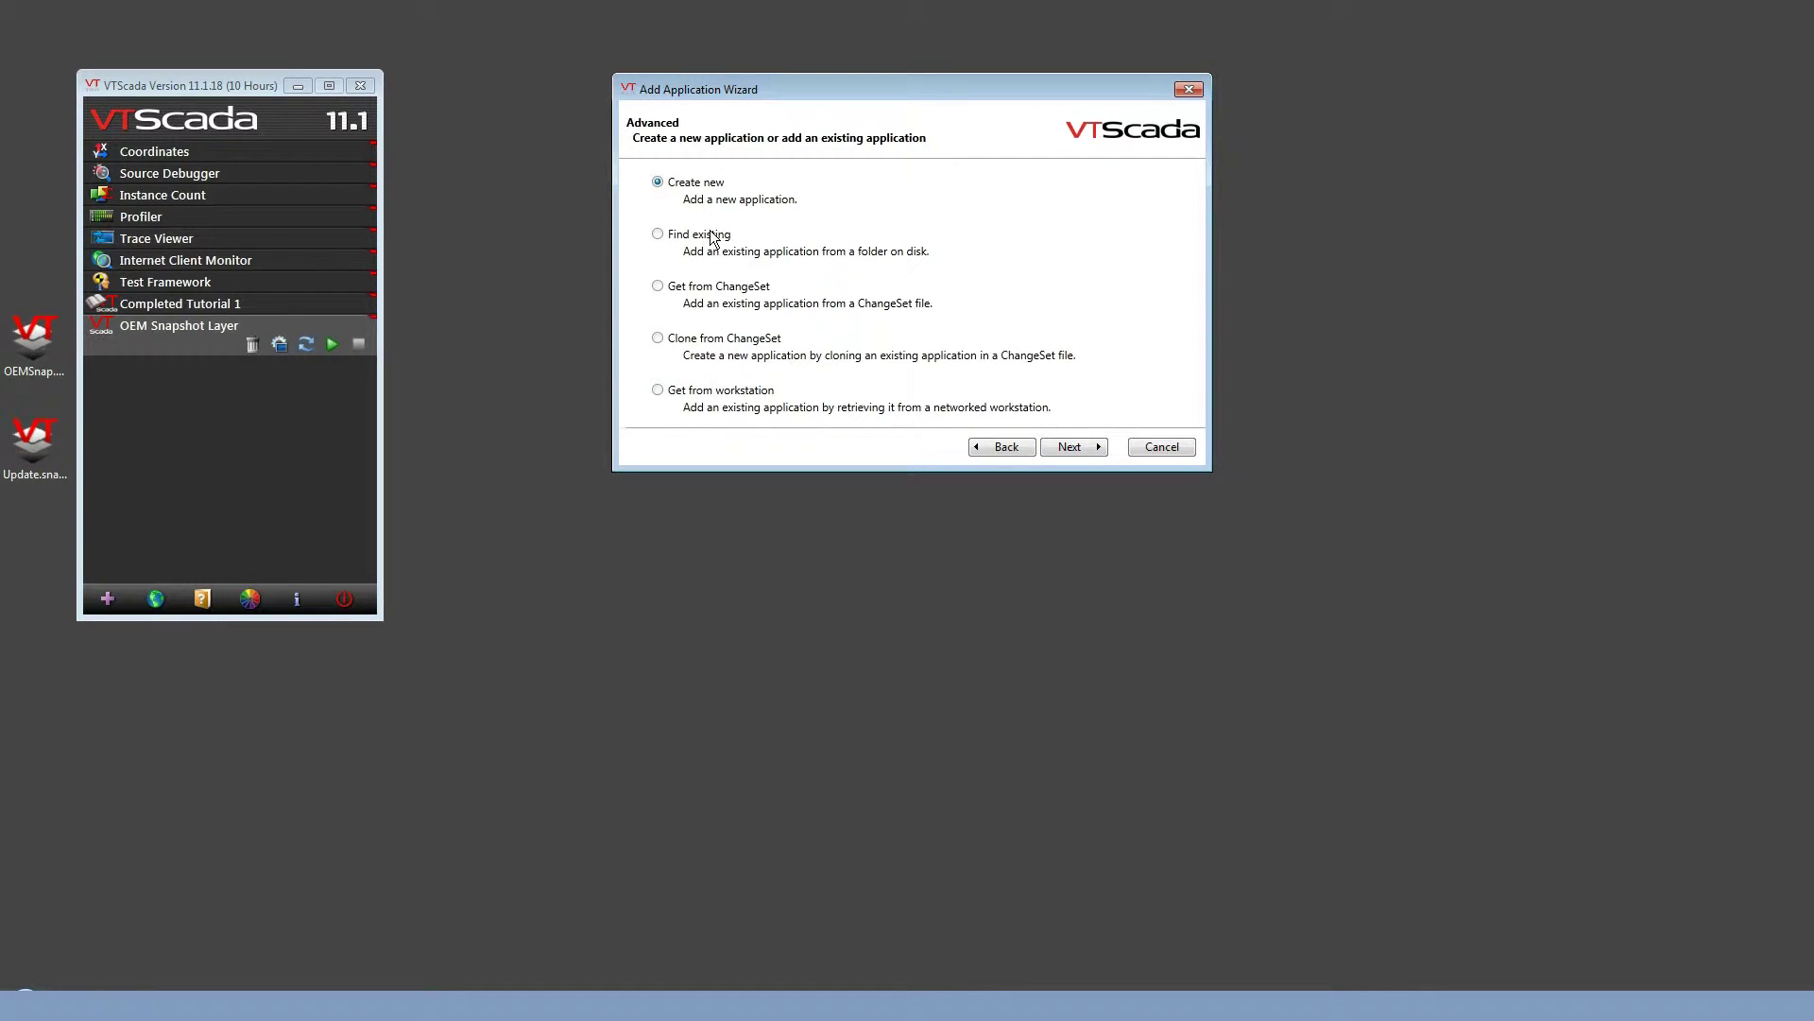
pyautogui.click(1073, 446)
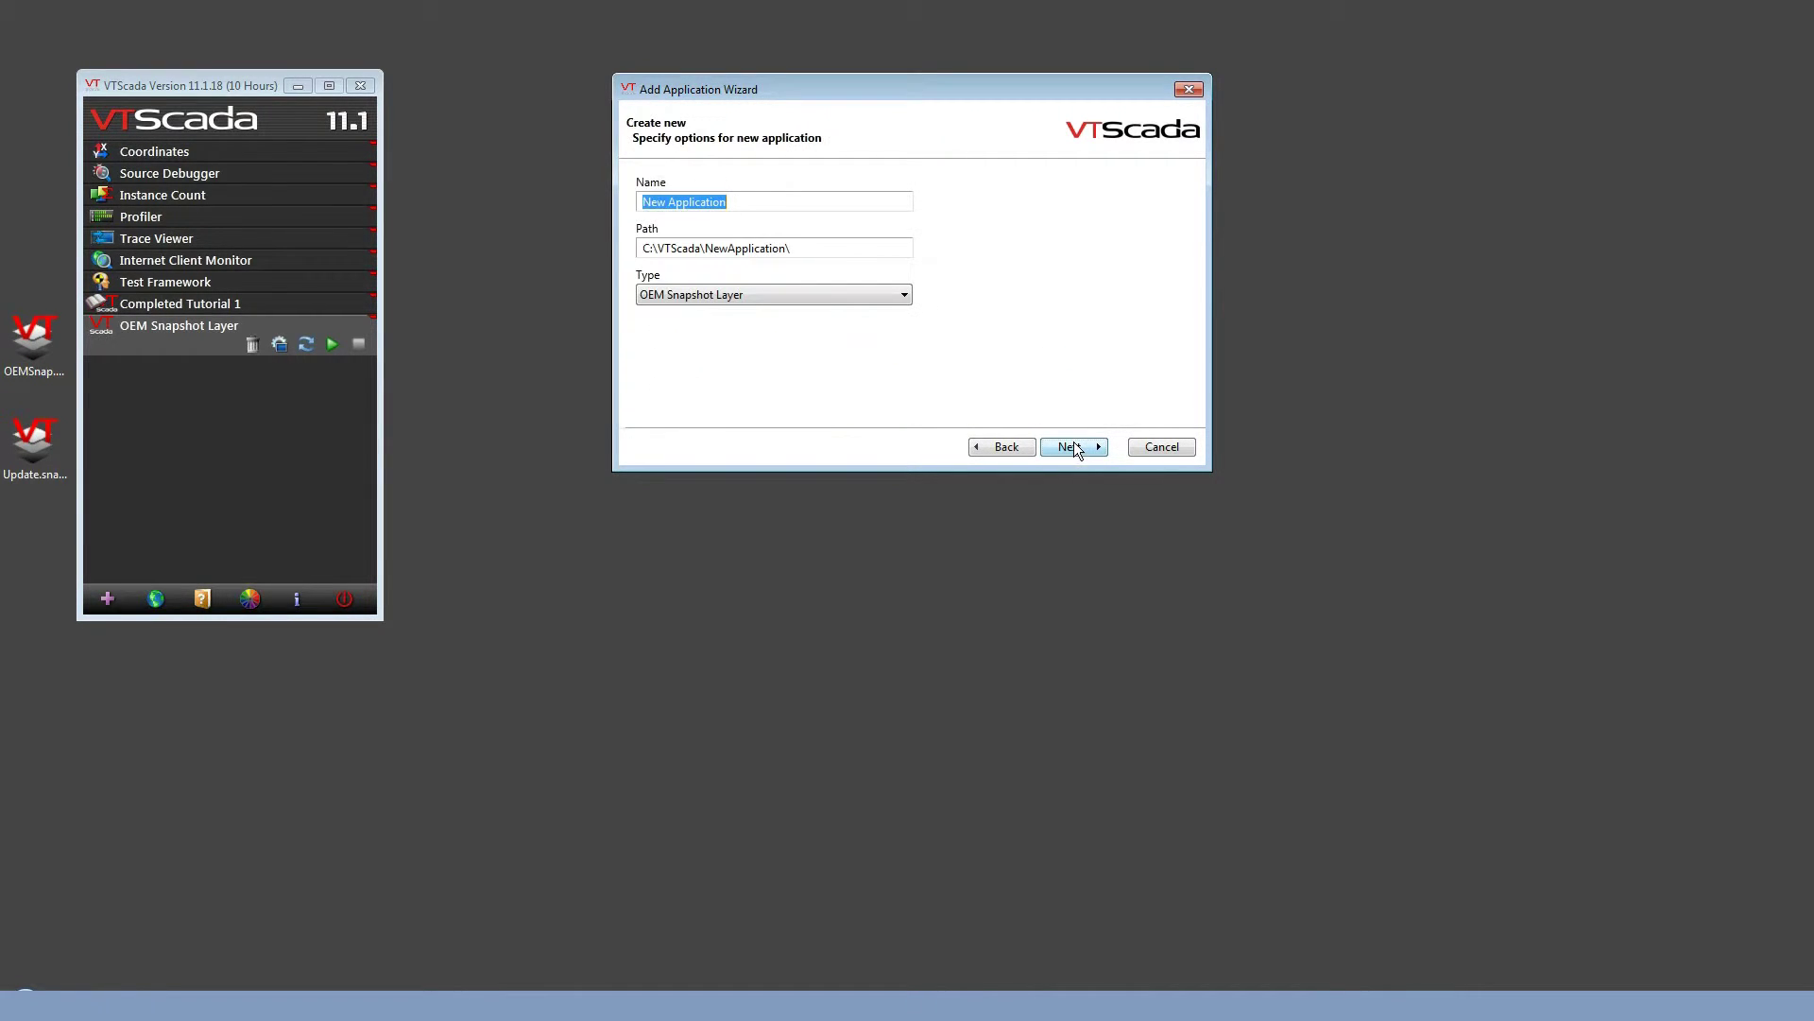
pyautogui.doubleClick(661, 203)
pyautogui.press('Delete')
pyautogui.write('Work')
pyautogui.click(1074, 446)
pyautogui.click(1074, 446)
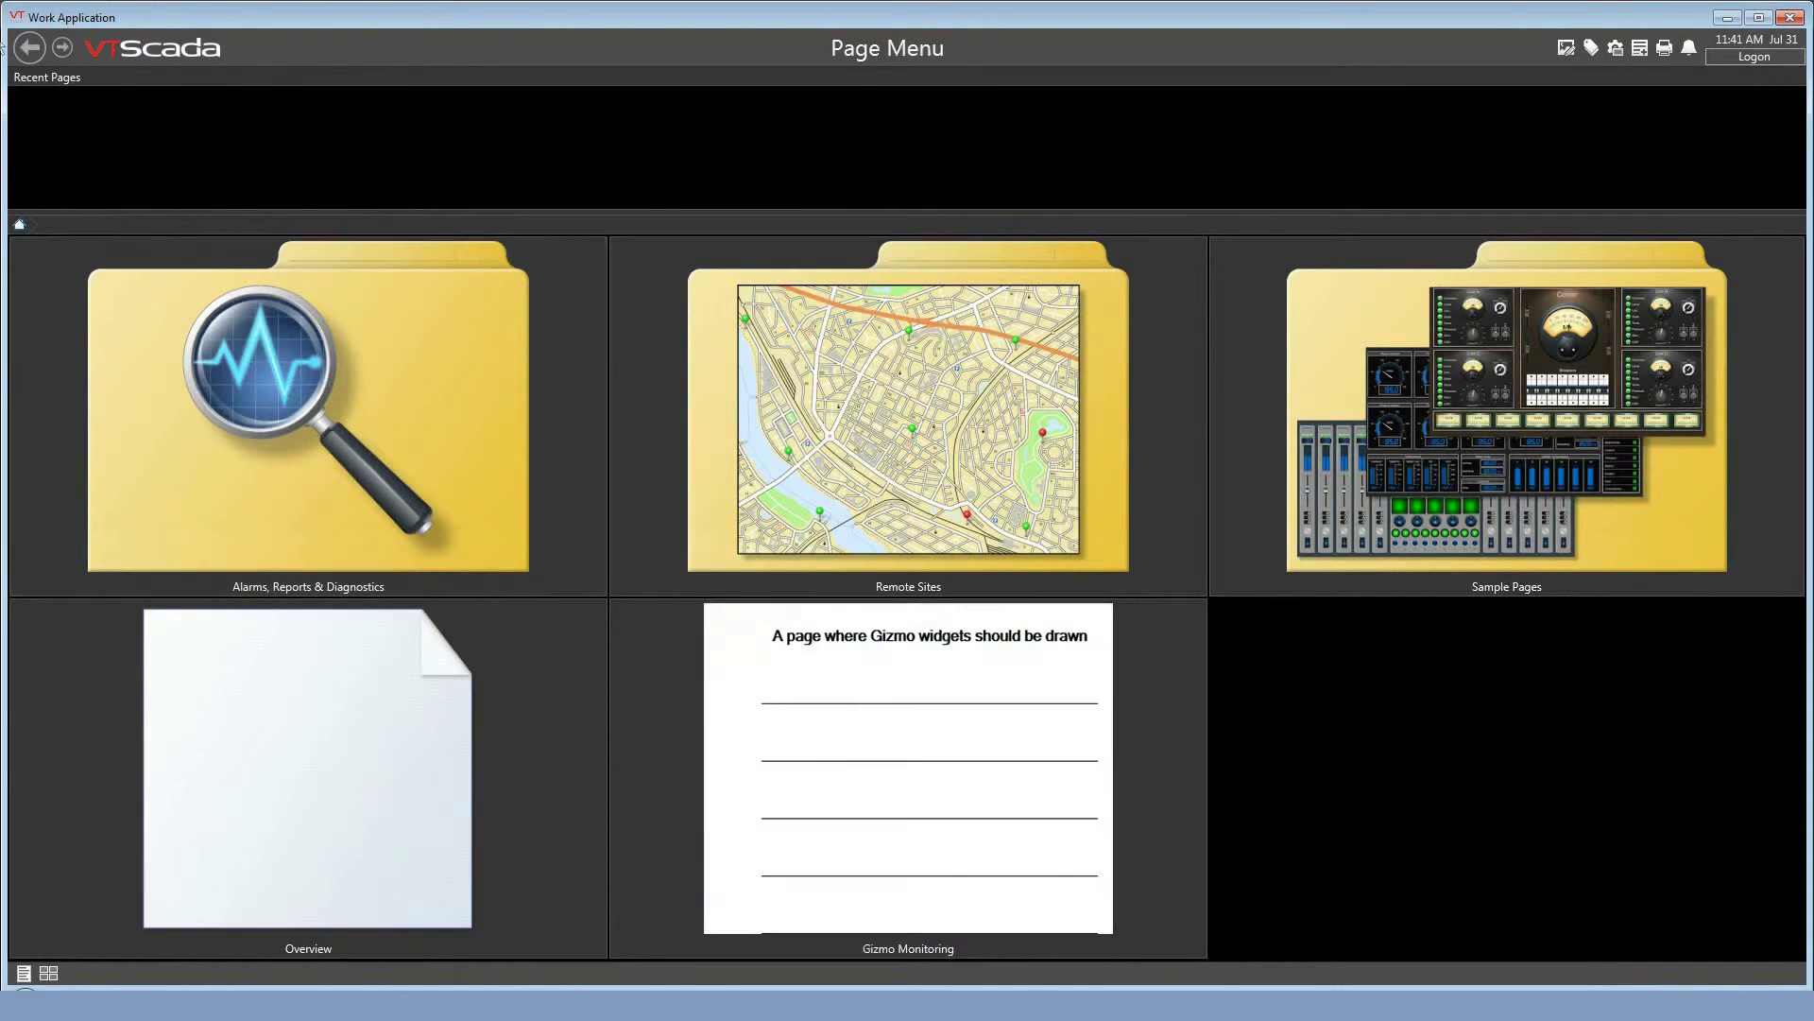
# Step: Shrink the Work Application window, show the Gizmo Monitoring page, and edit it in Idea Studio
pyautogui.moveTo(4, 4); pyautogui.dragTo(391, 16)
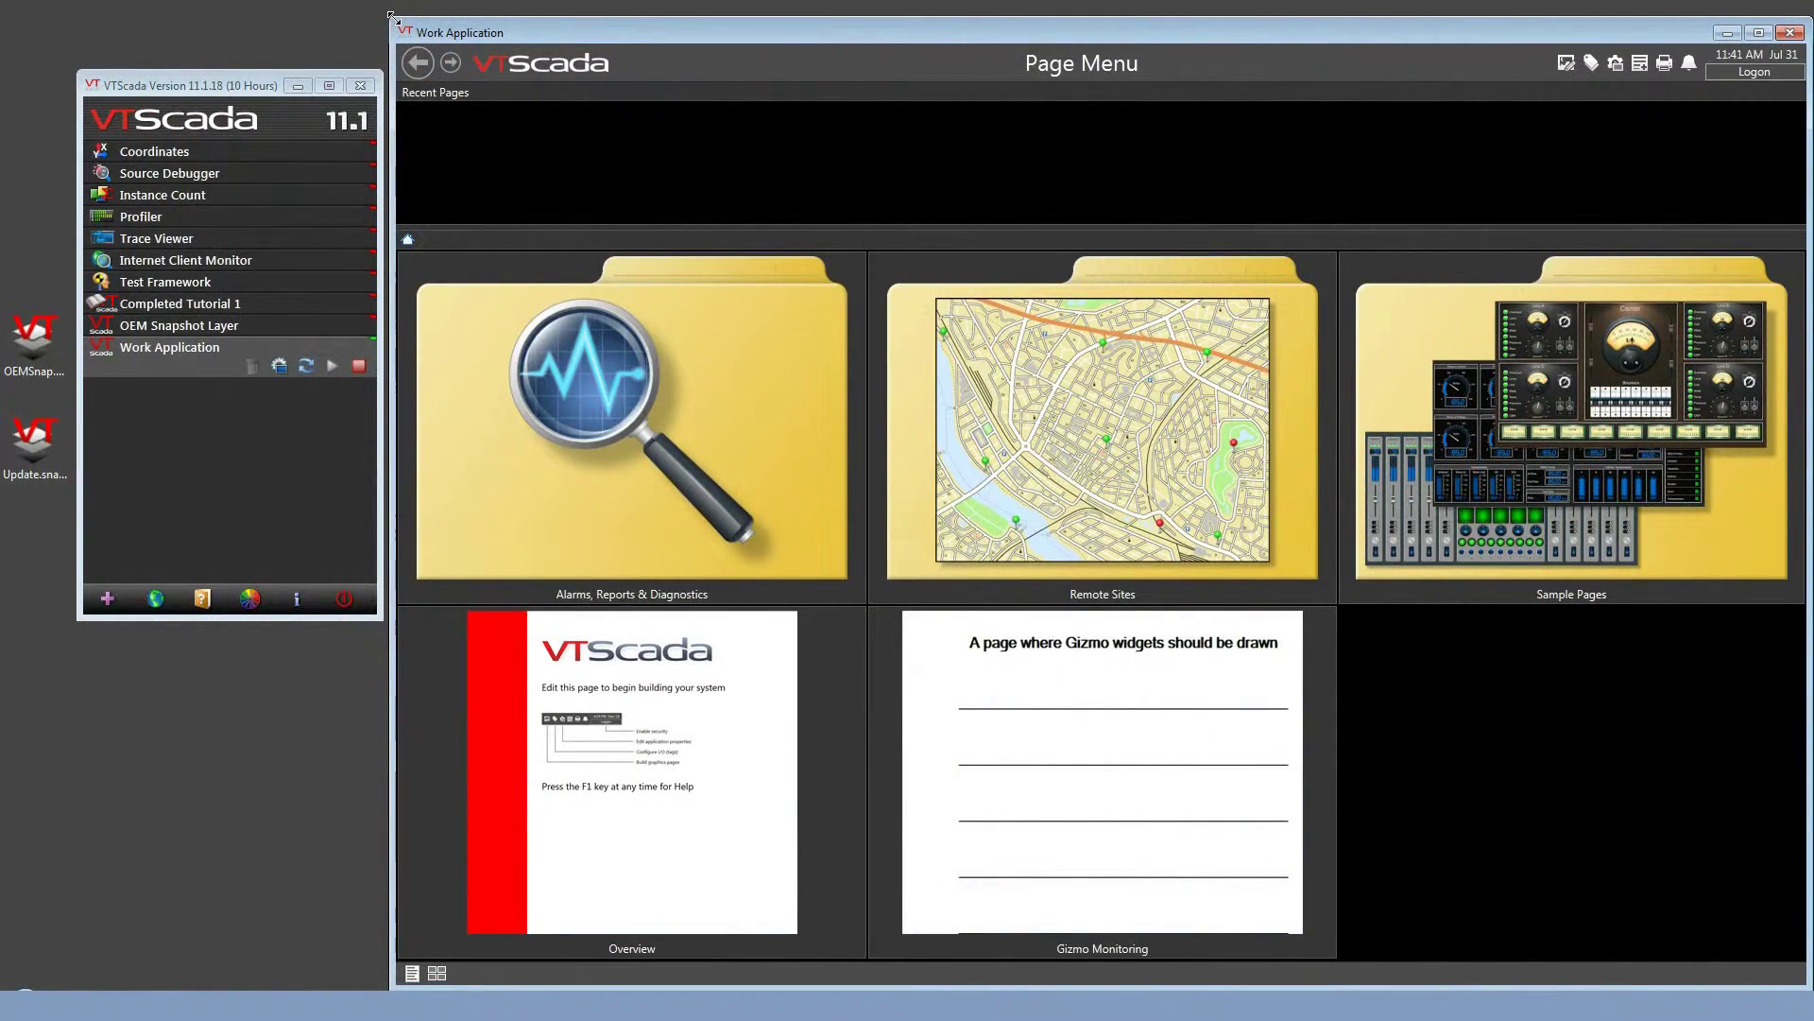
pyautogui.click(1074, 813)
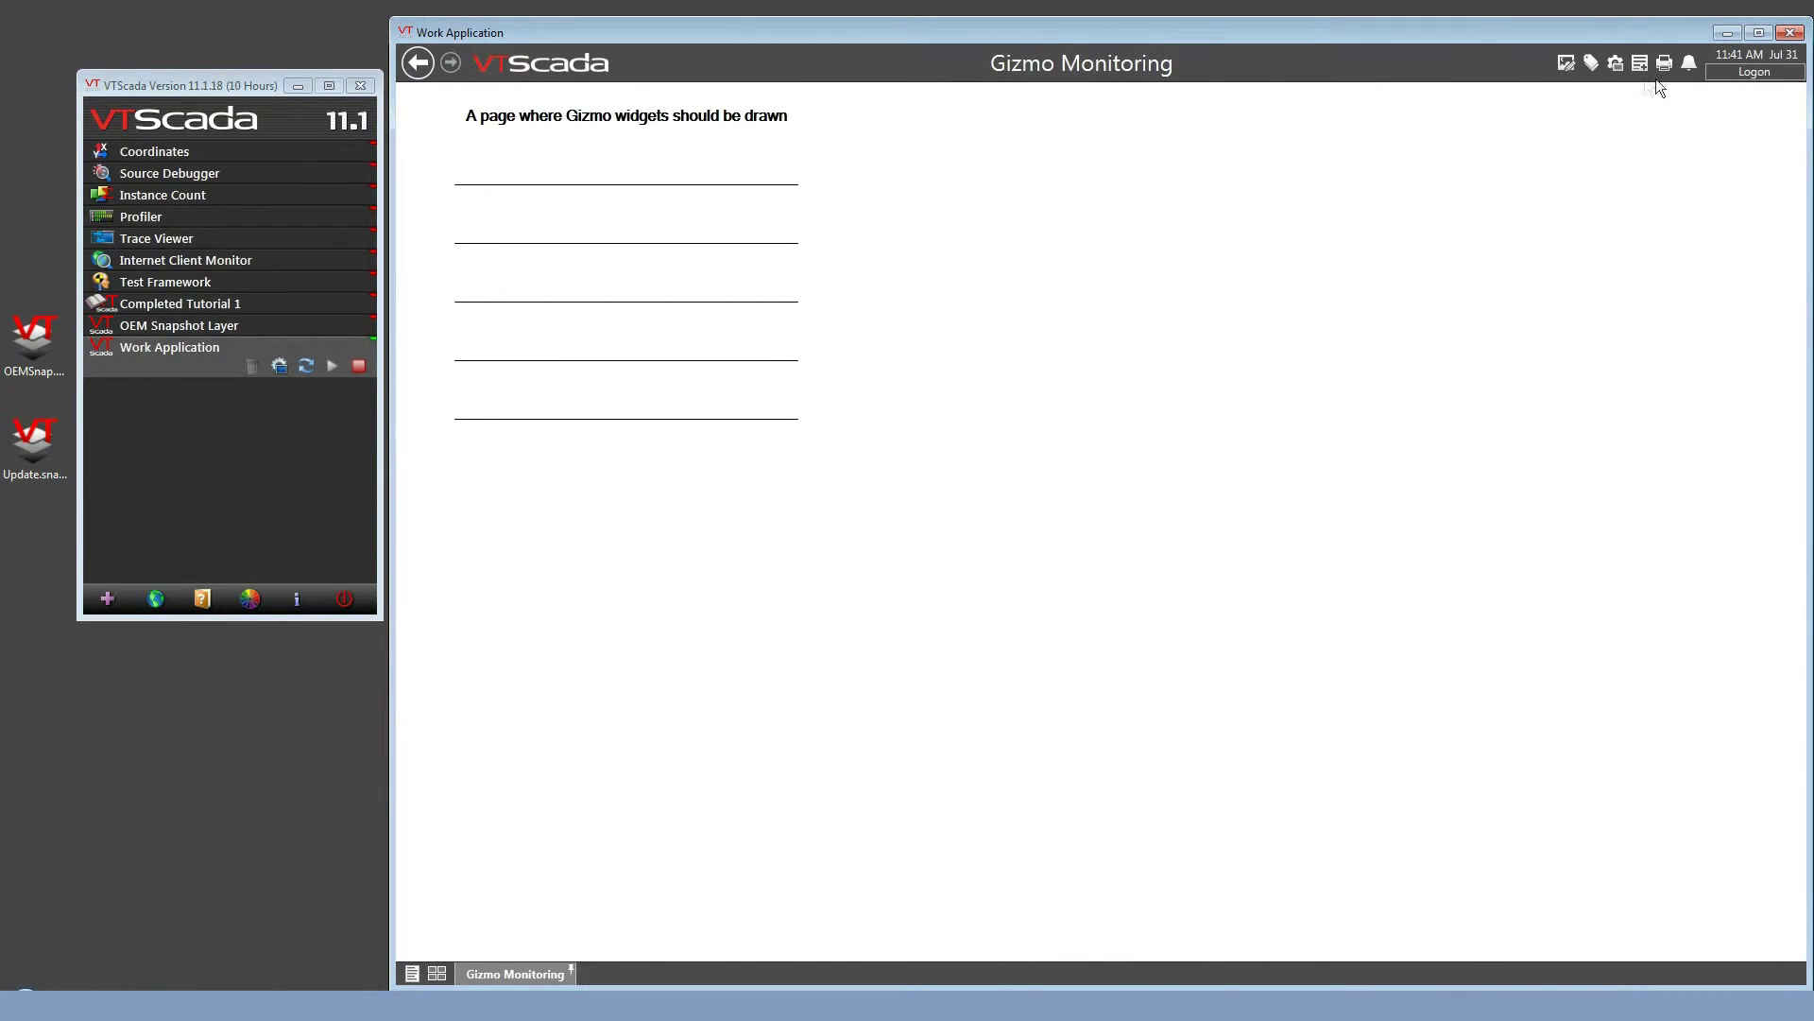
pyautogui.click(1568, 64)
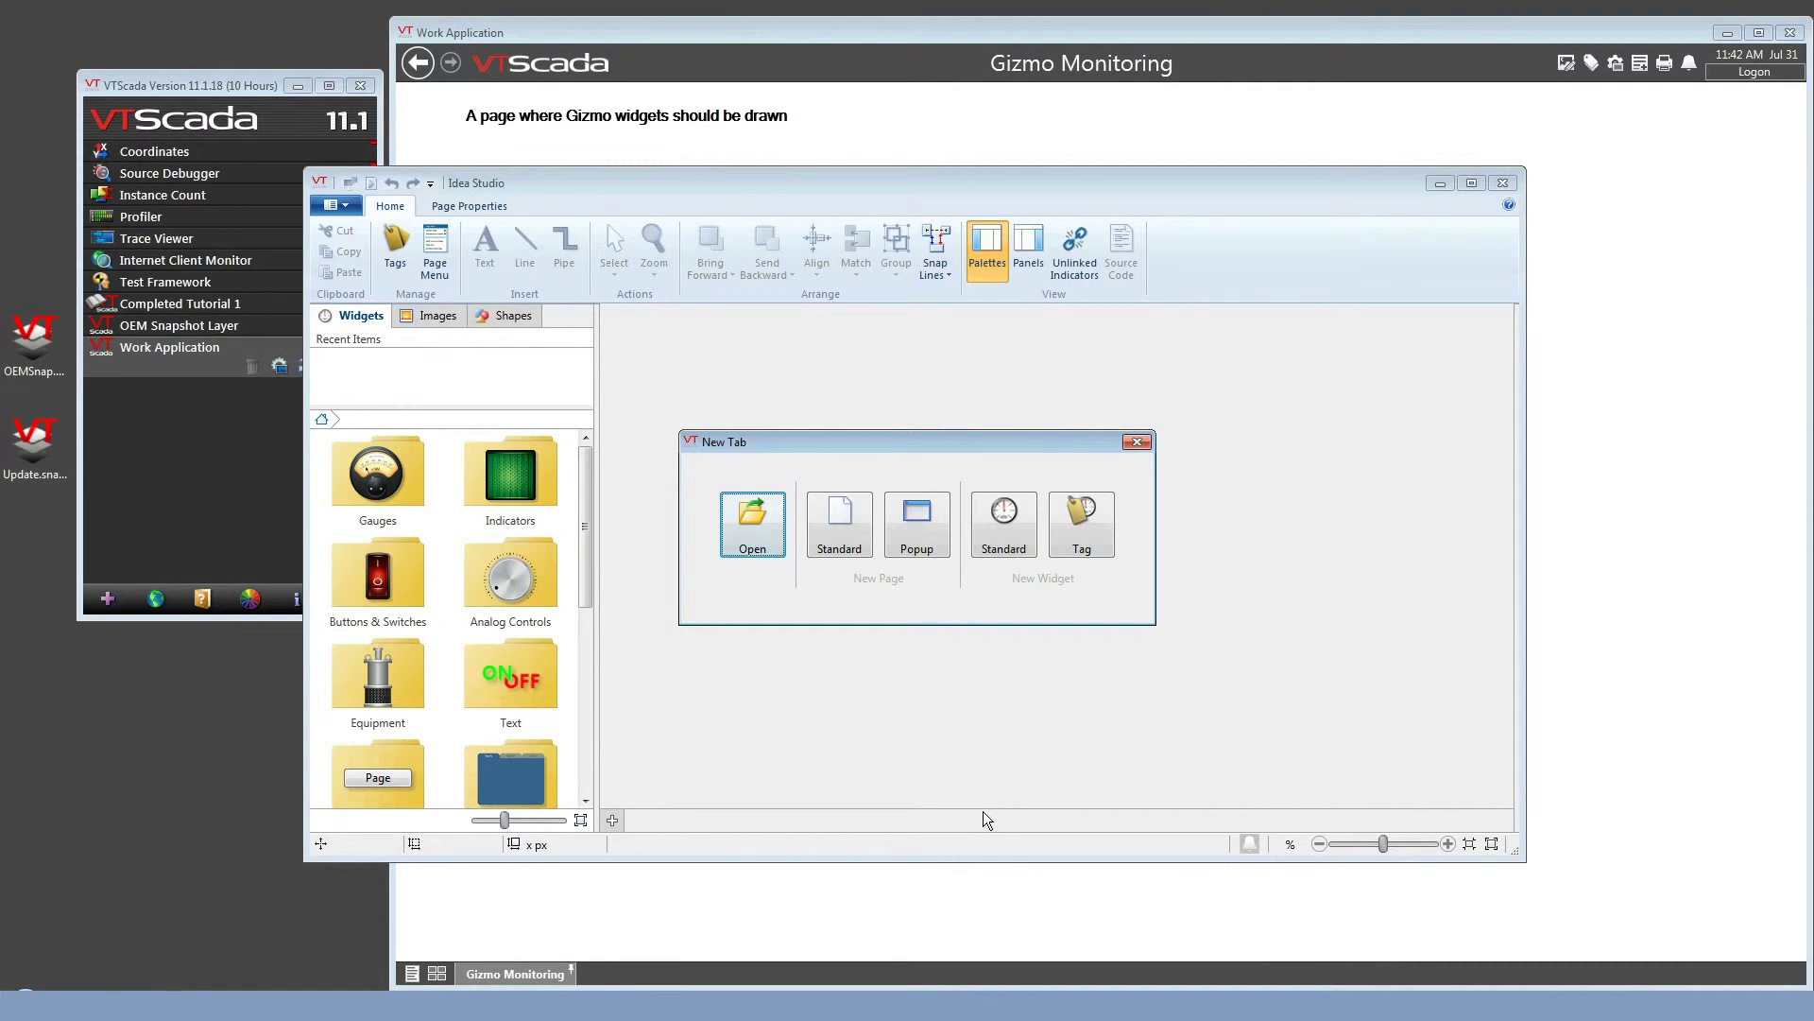
# Step: Close Idea Studio, then select the Update.snapshot desktop file and the OEM Snapshot Layer application
pyautogui.click(1504, 181)
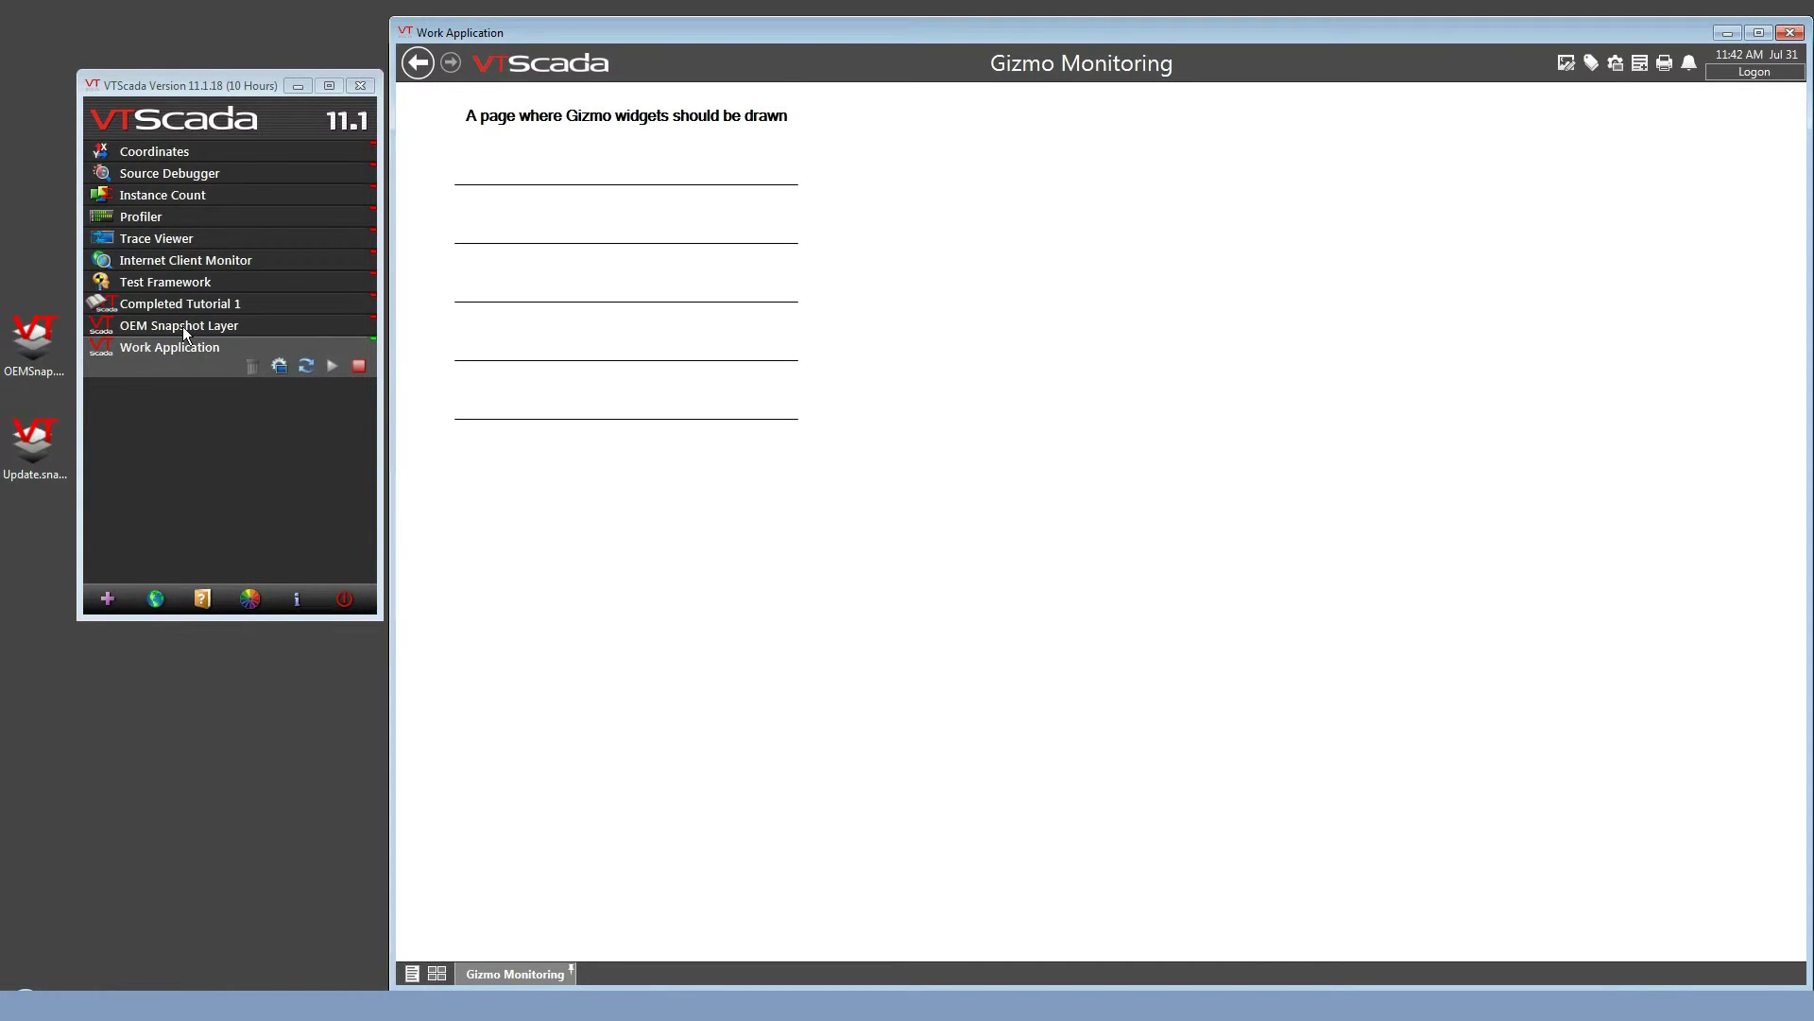
pyautogui.click(57, 446)
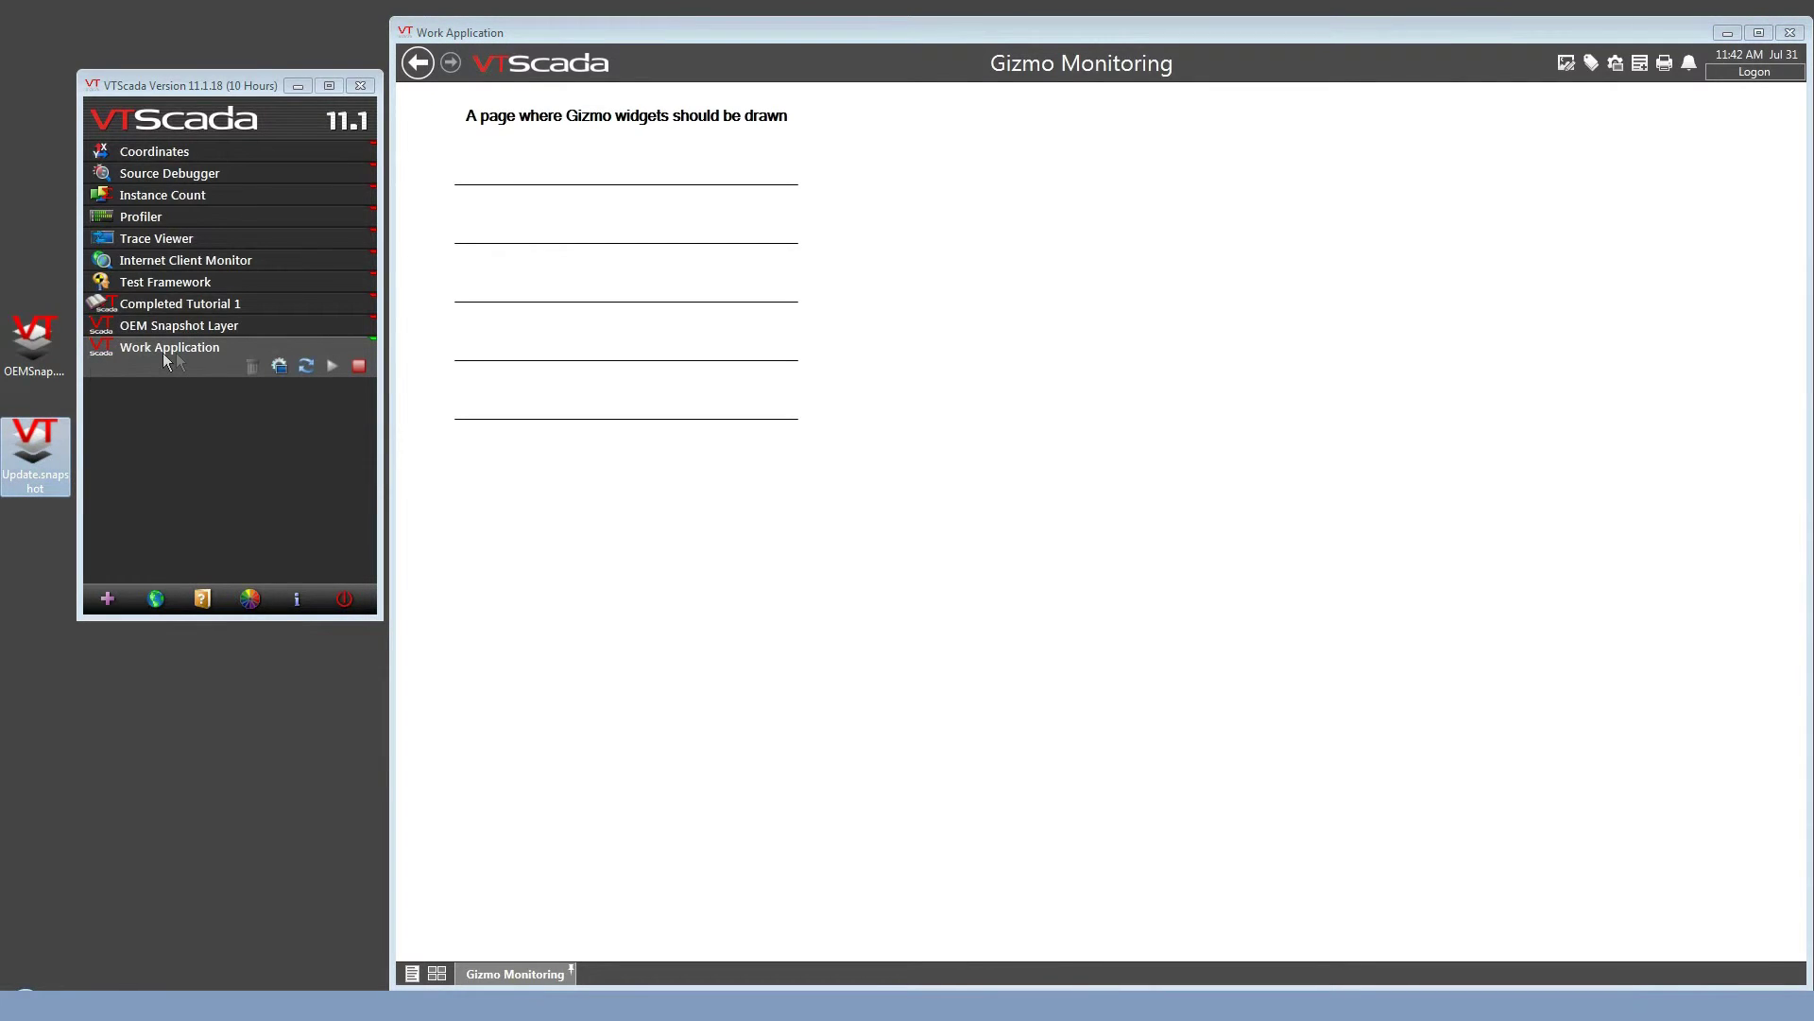
pyautogui.click(218, 326)
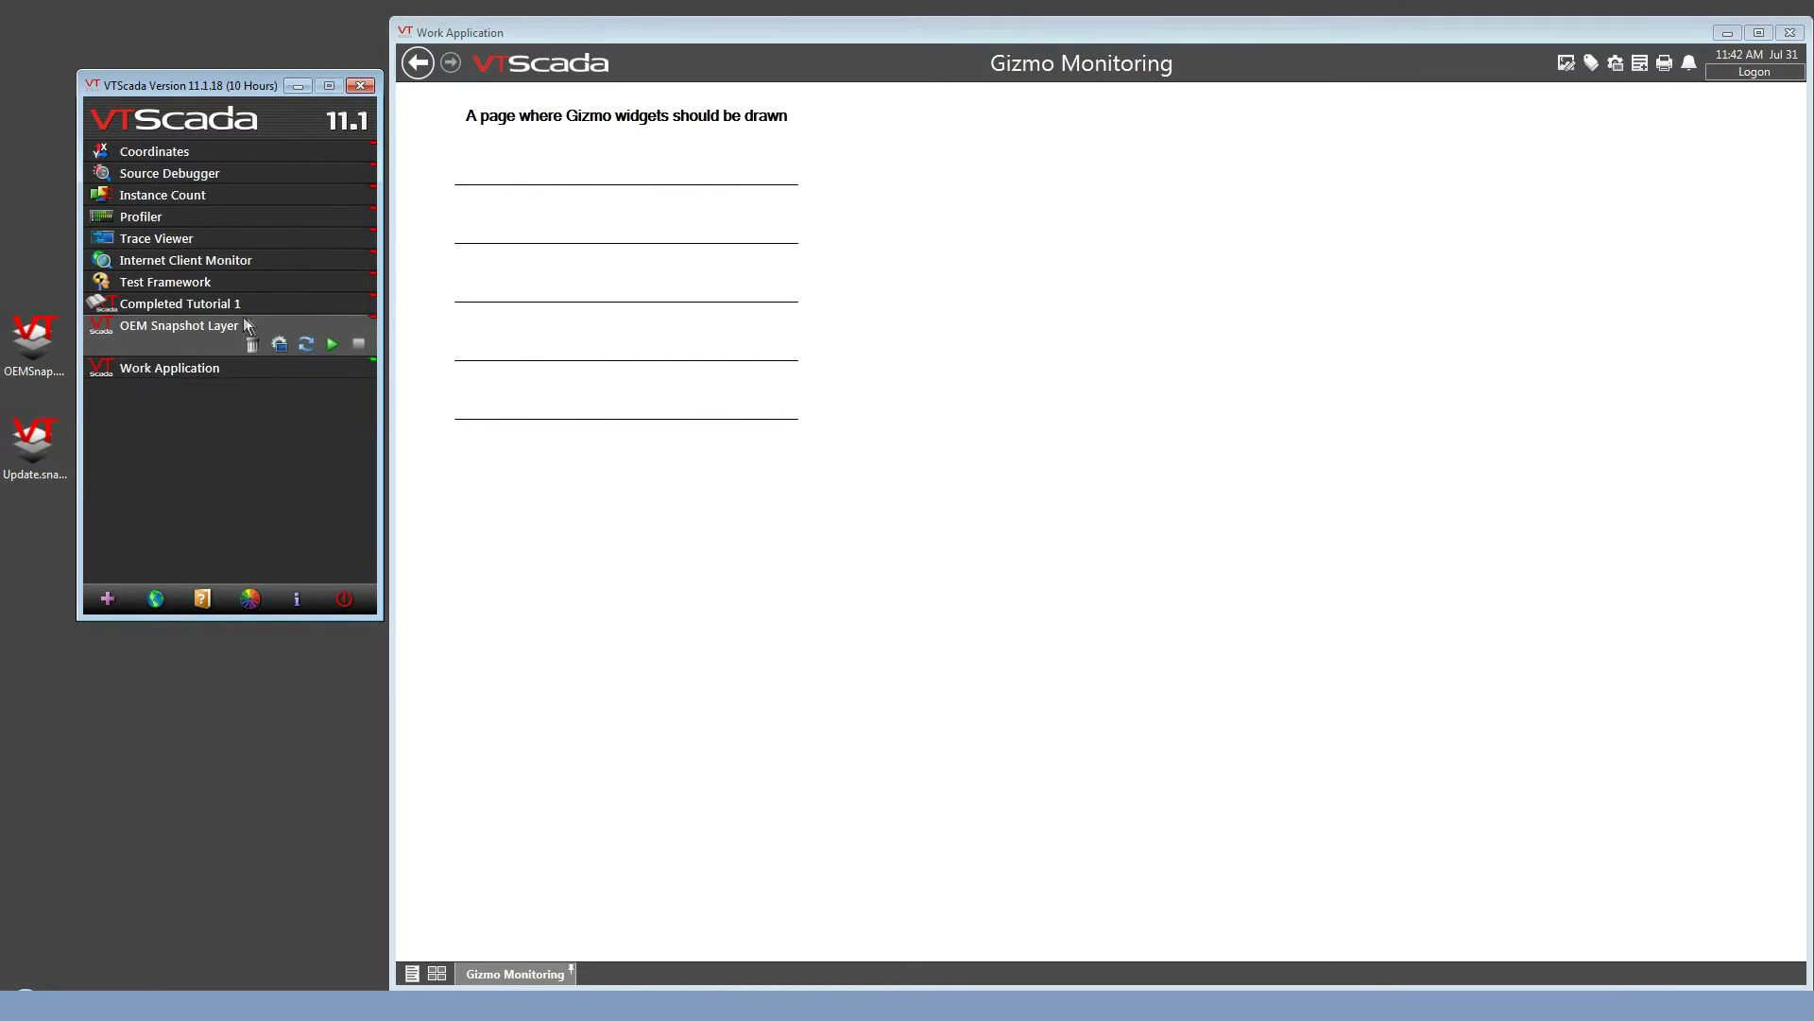
# Step: Apply Update.snapshot to OEM Snapshot Layer as a ChangeSet and accept the warning
pyautogui.click(280, 345)
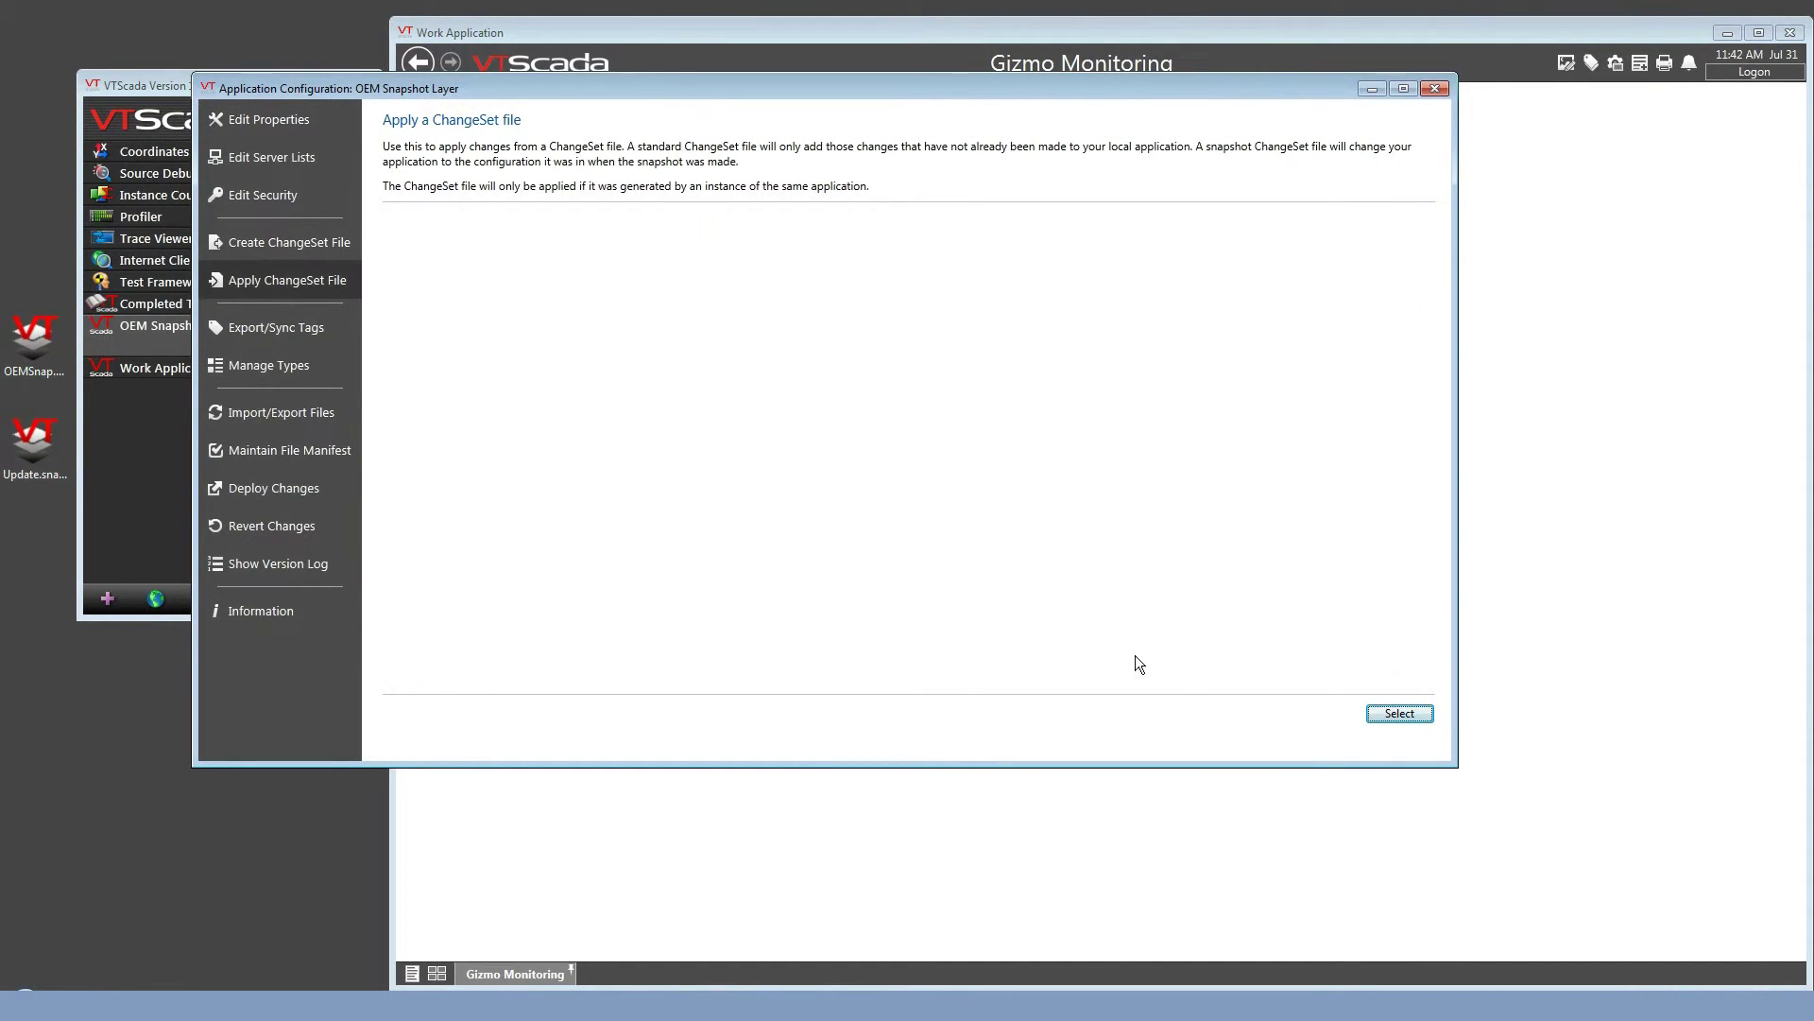
pyautogui.click(1394, 714)
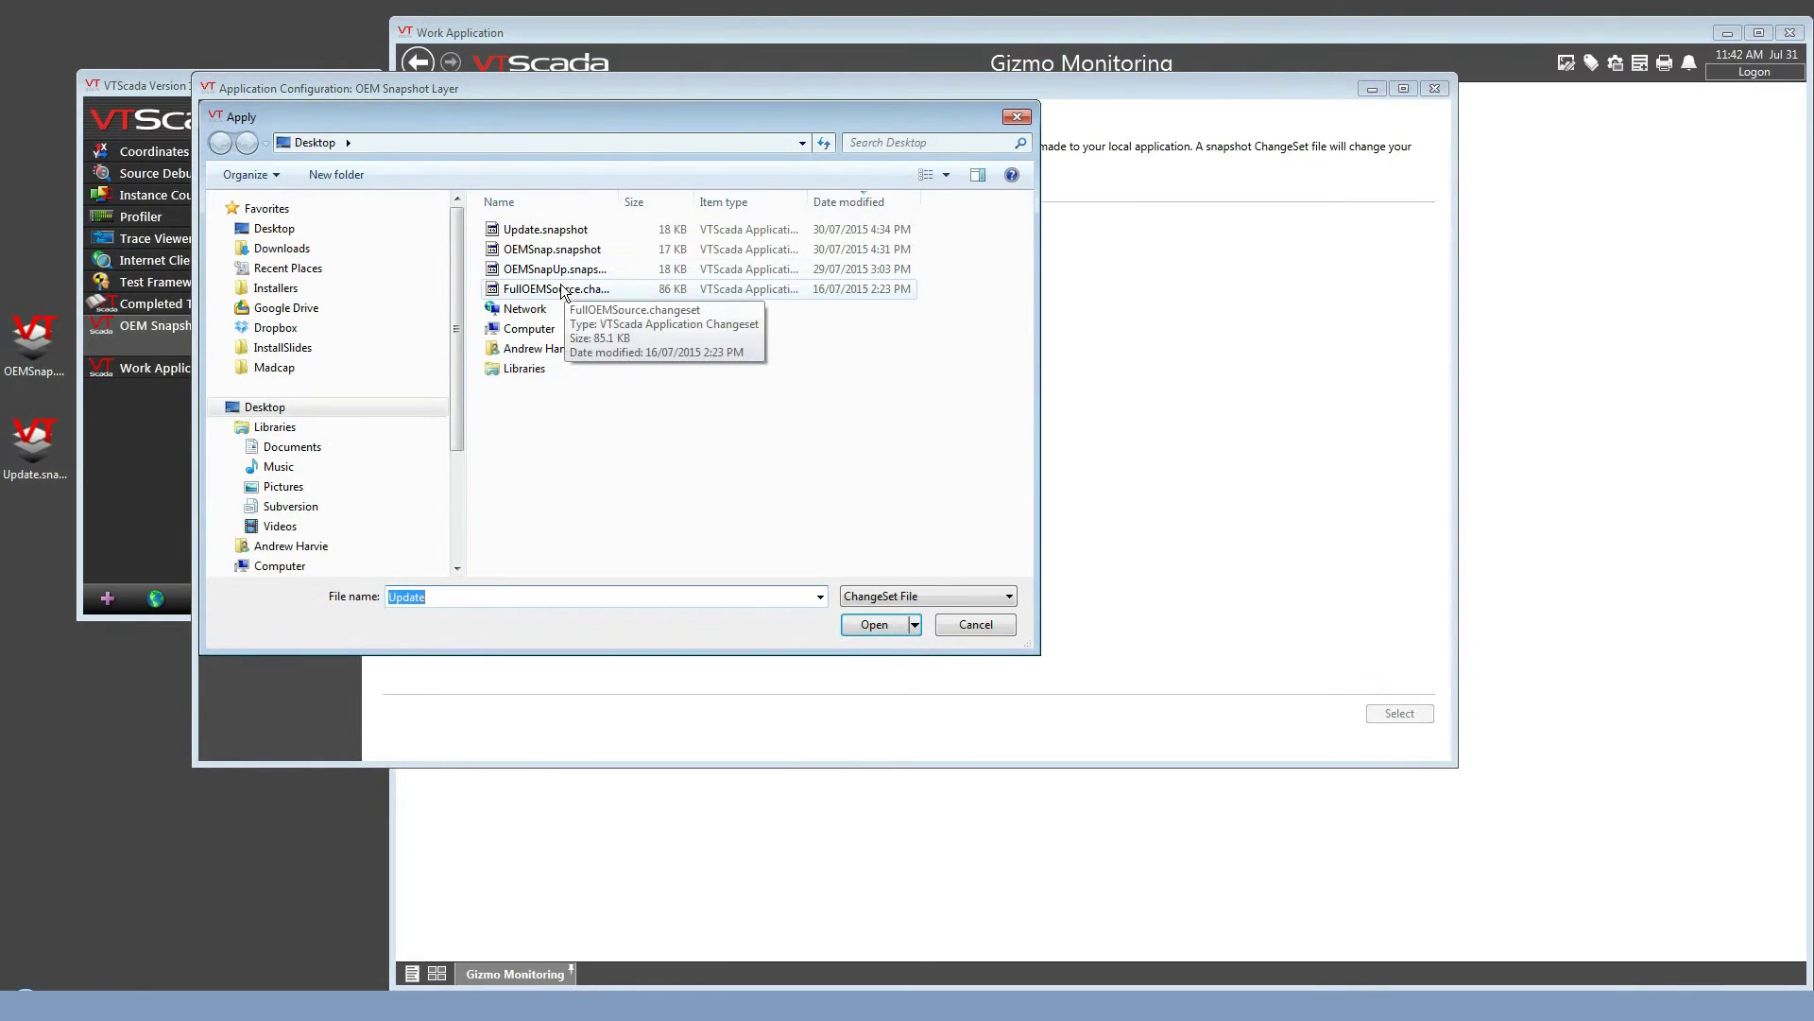
pyautogui.click(545, 230)
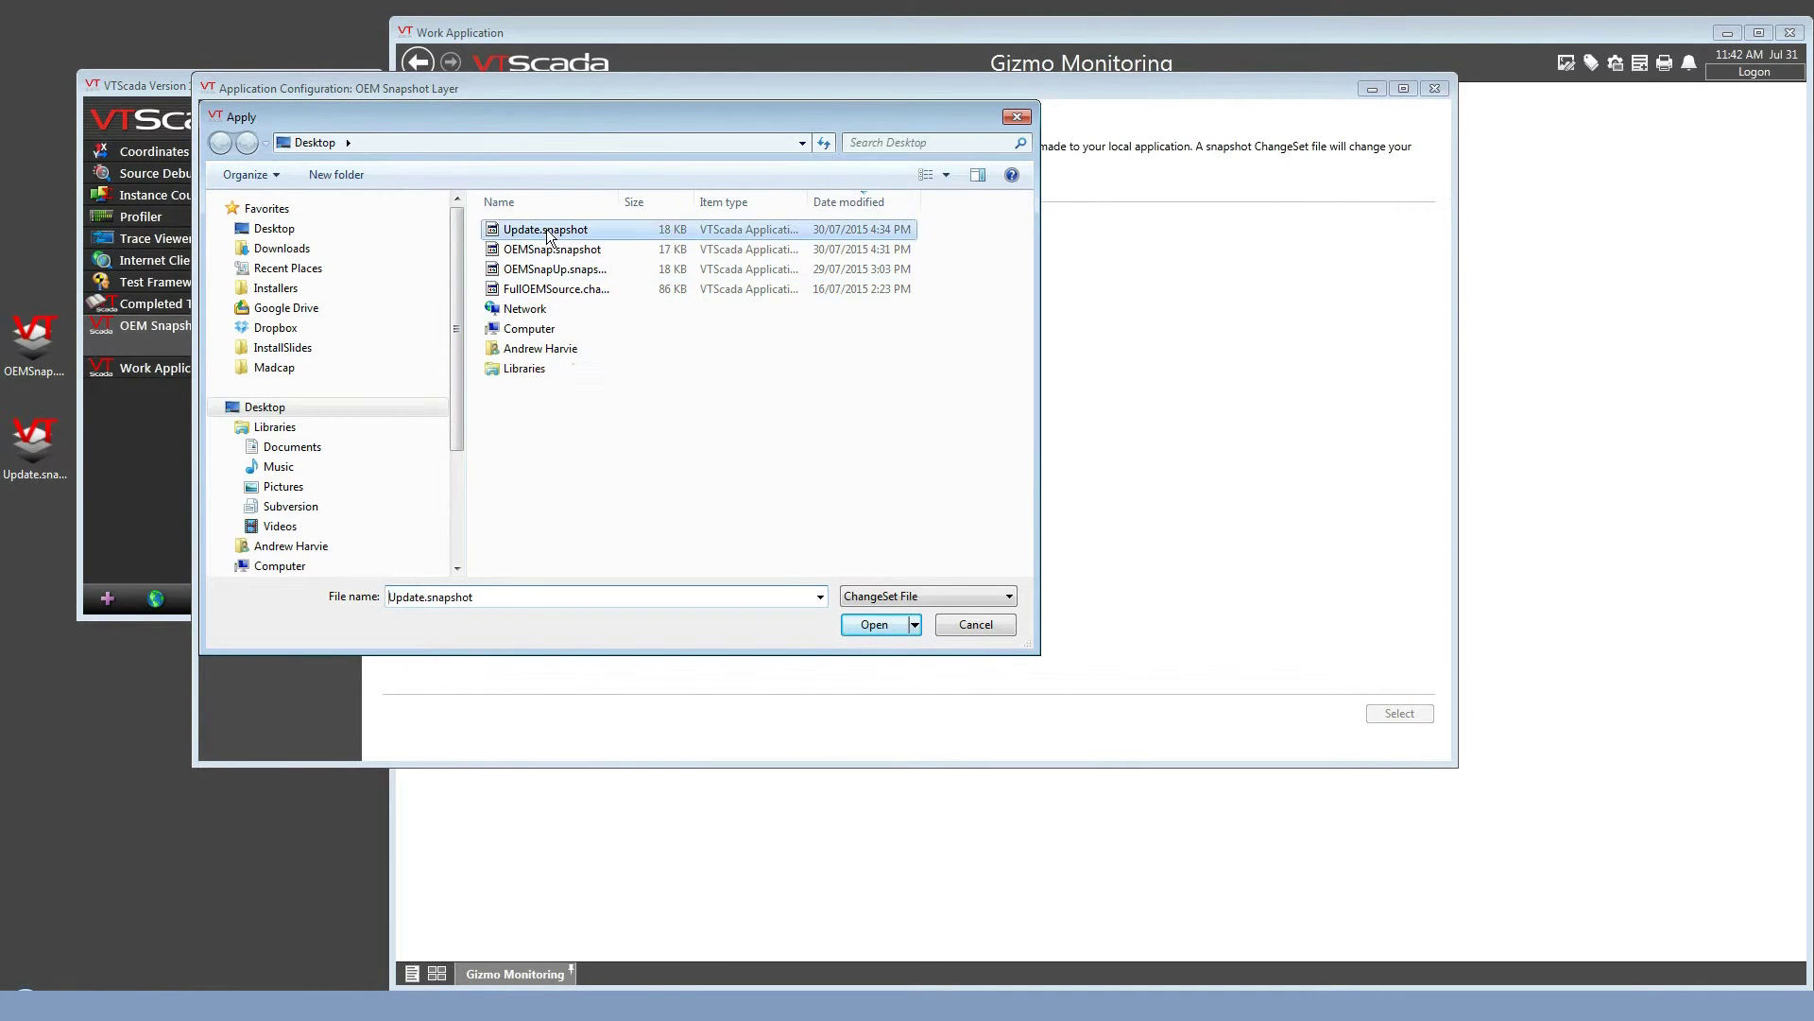
pyautogui.click(886, 625)
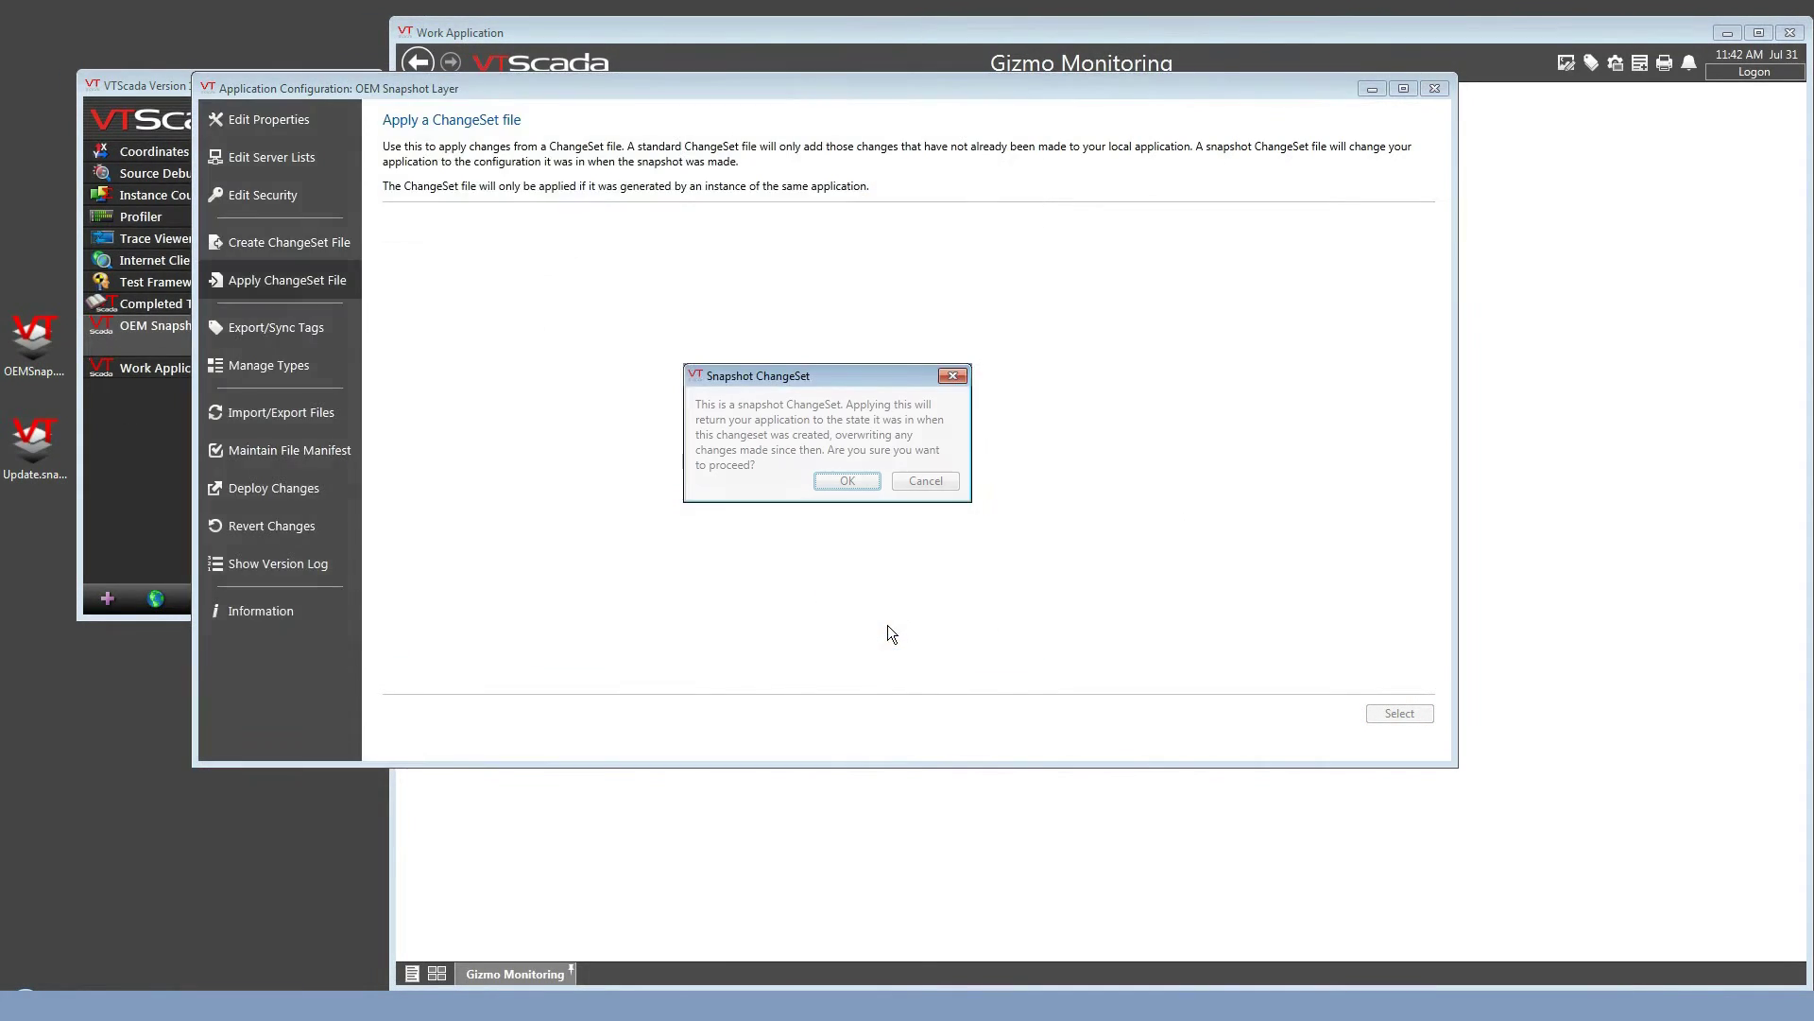
pyautogui.click(847, 481)
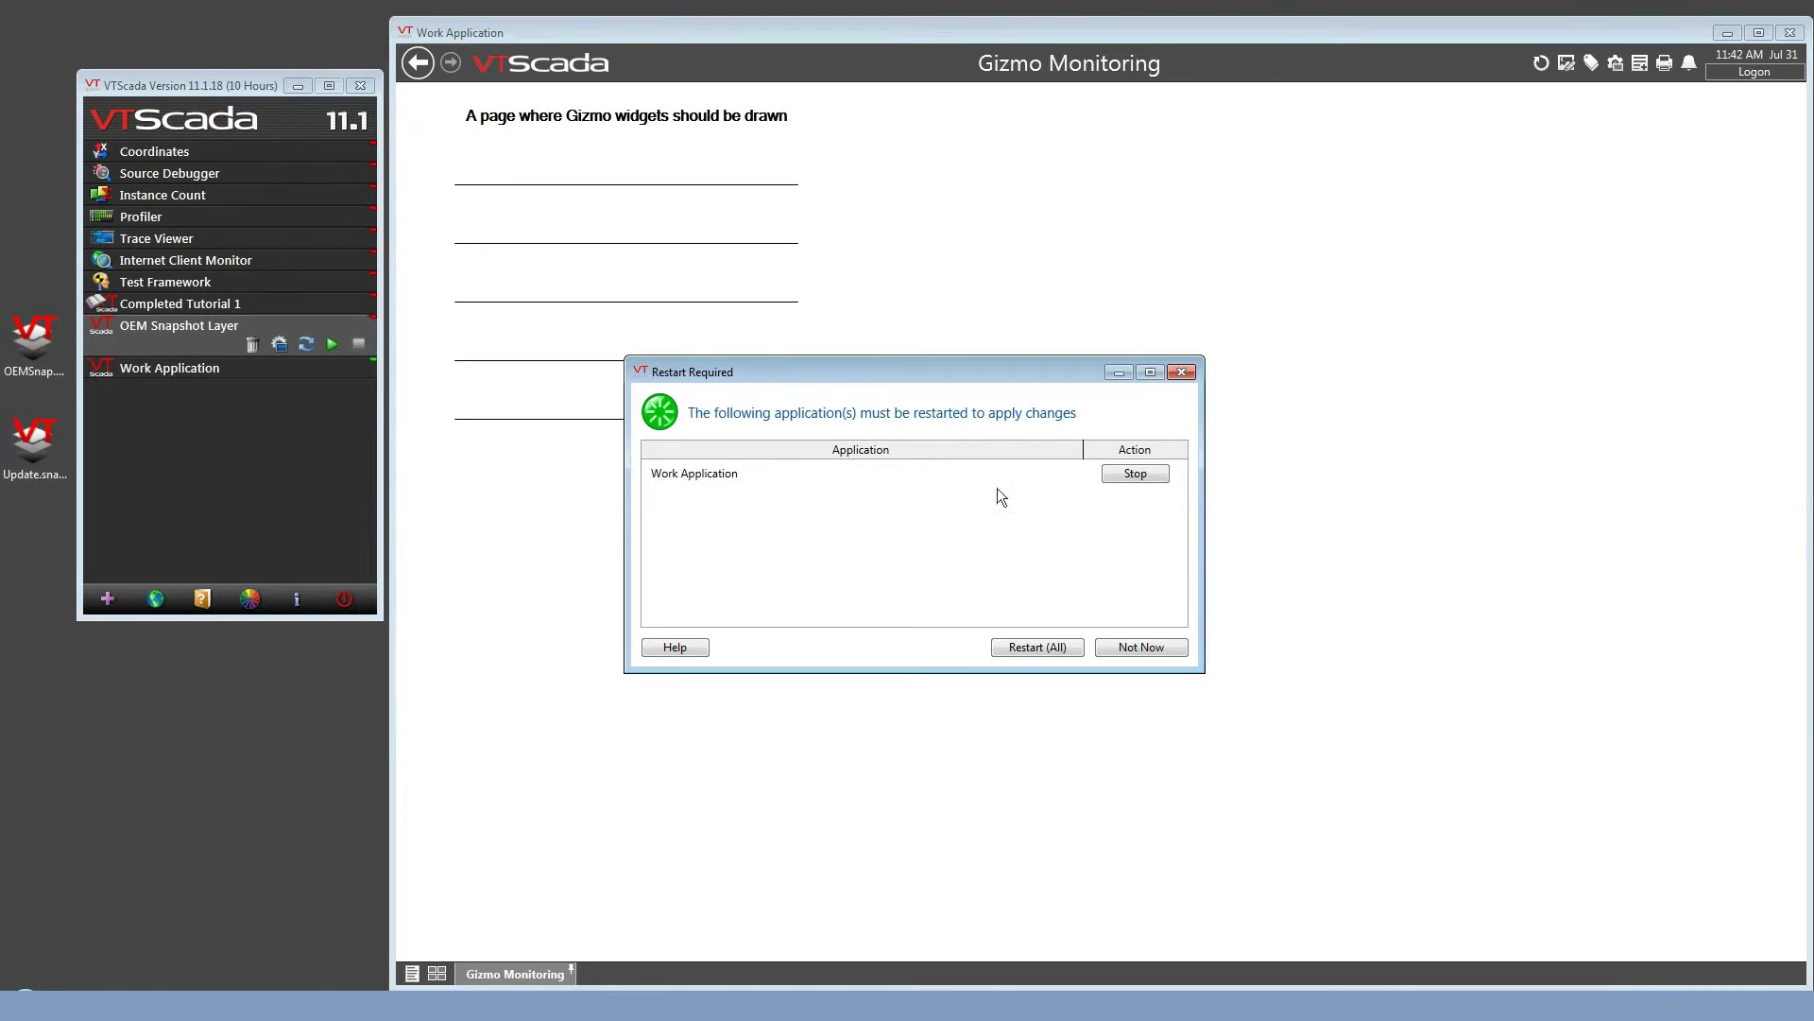
# Step: Restart Work Application so Gizmo Monitoring shows the modified version of the page
pyautogui.click(1051, 649)
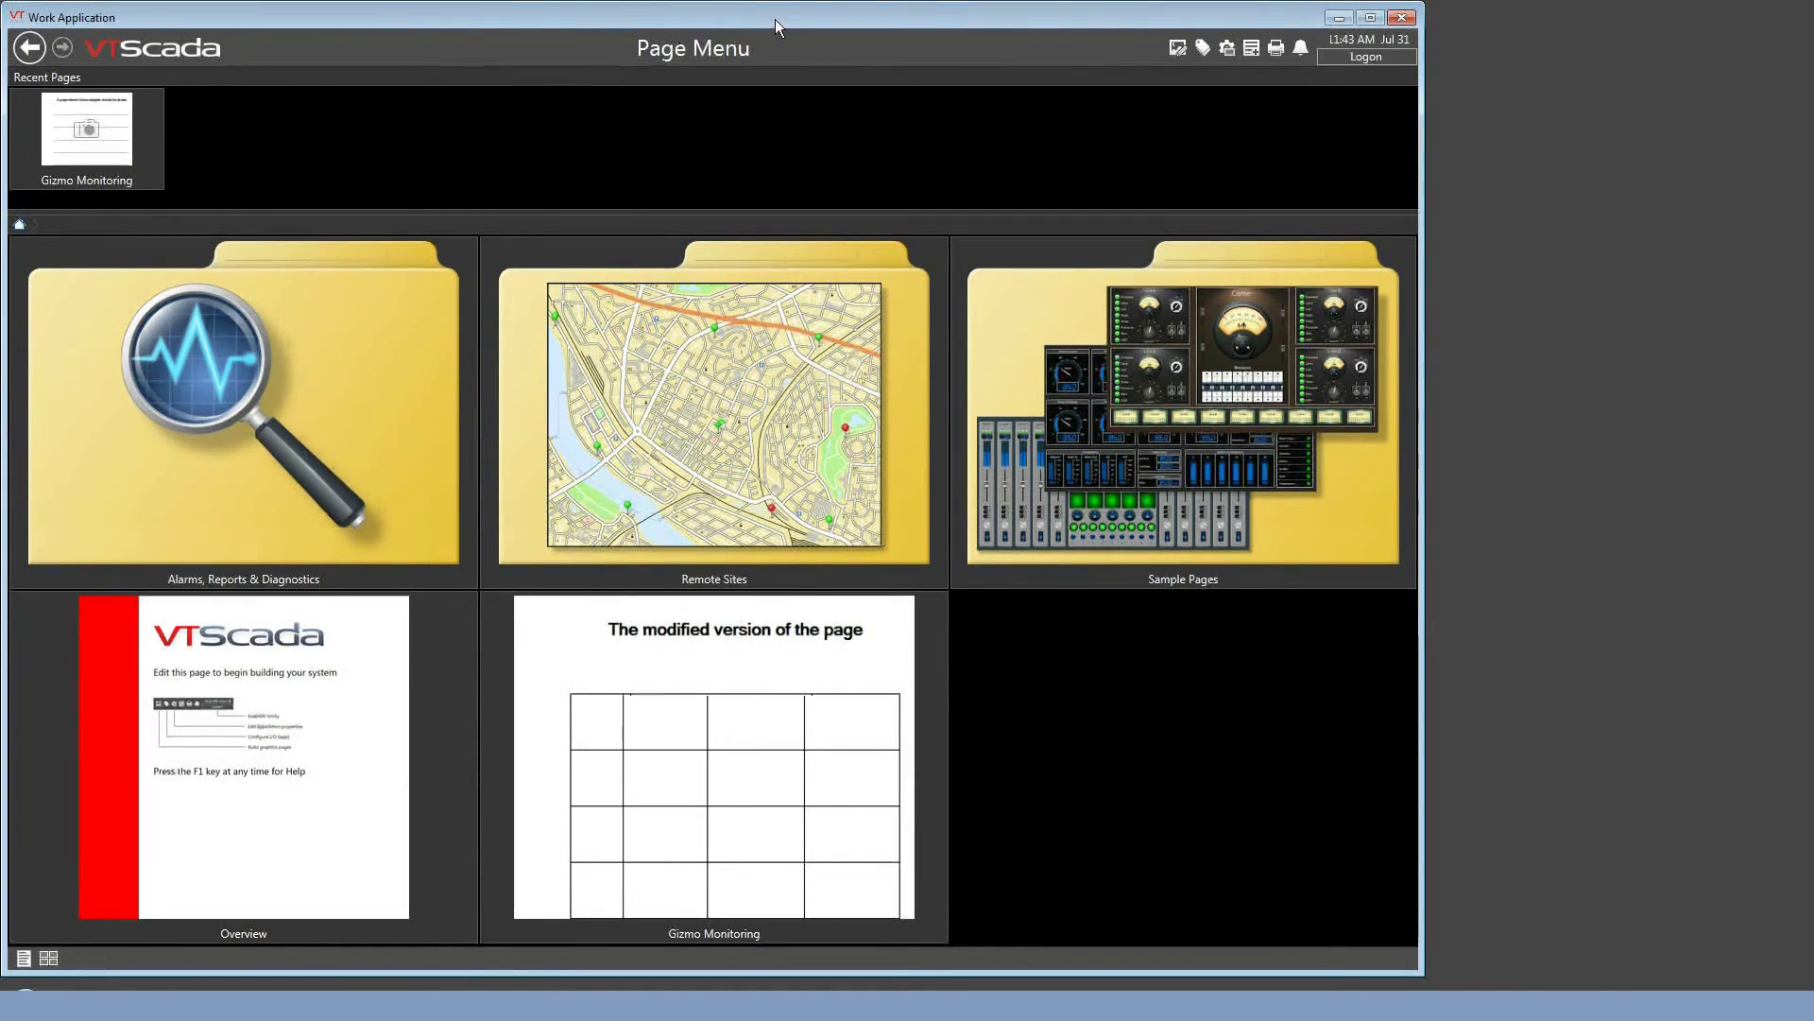
pyautogui.moveTo(775, 19); pyautogui.dragTo(915, 23)
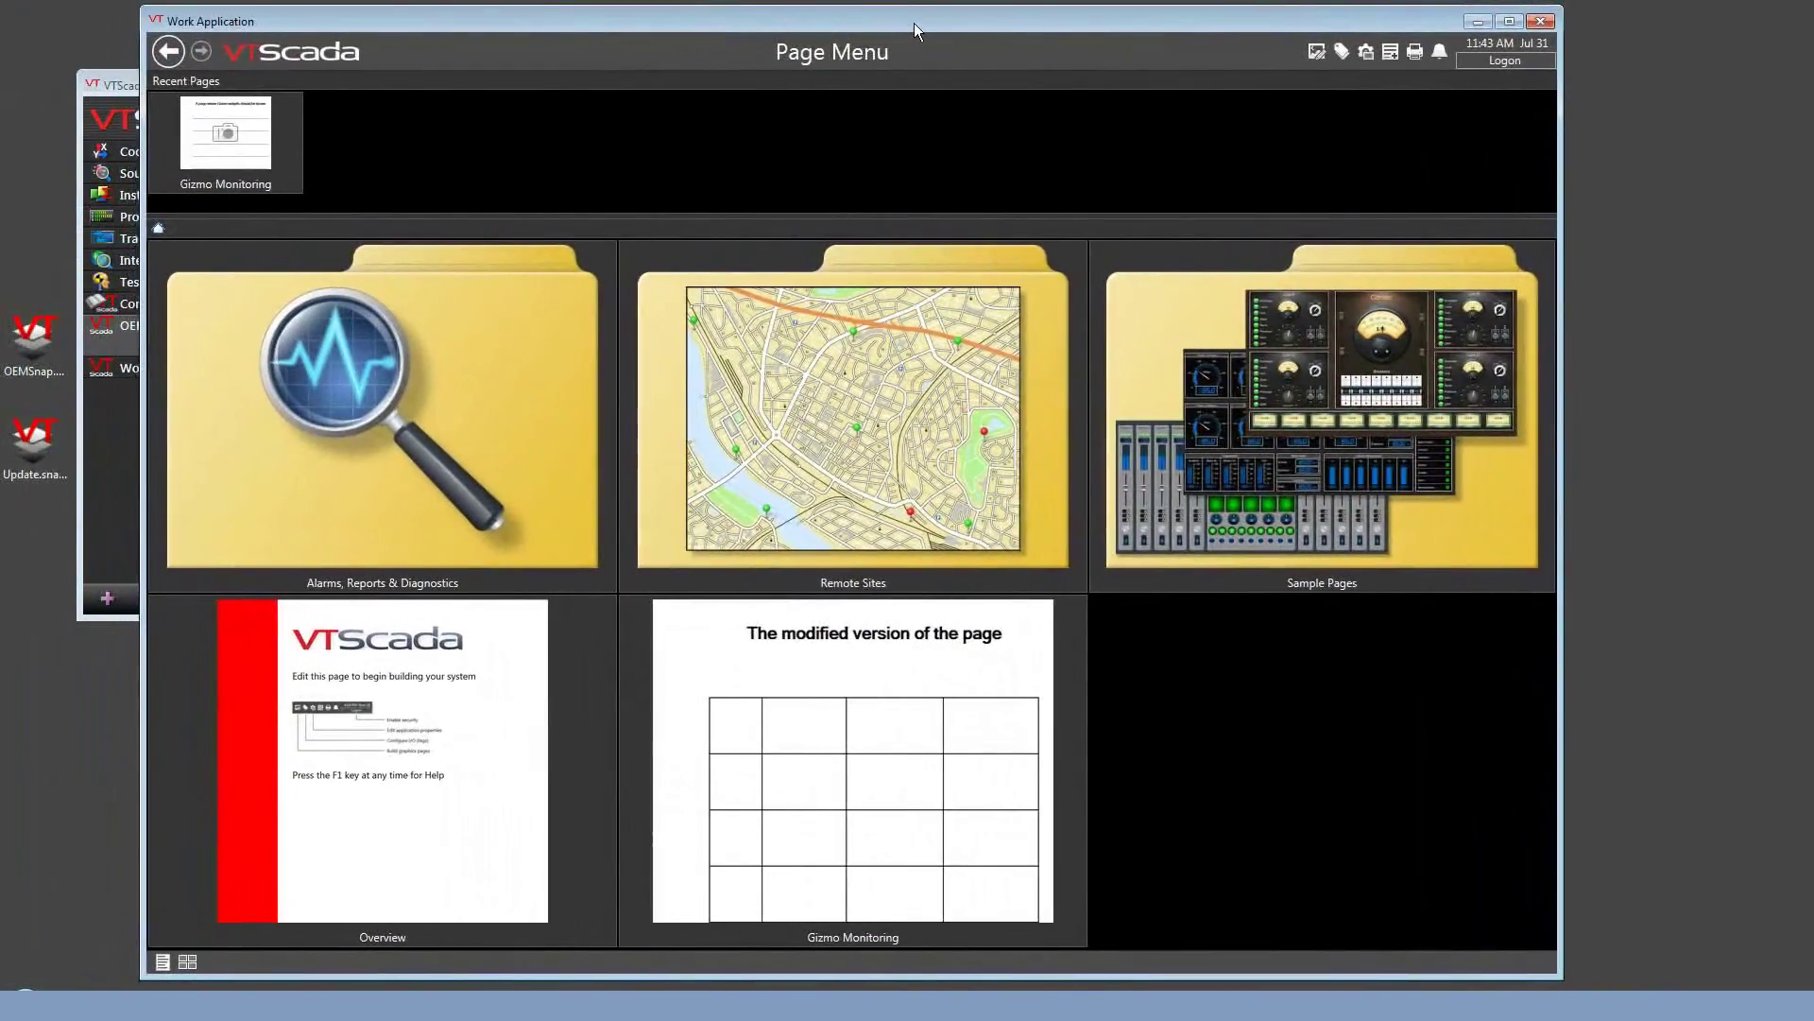